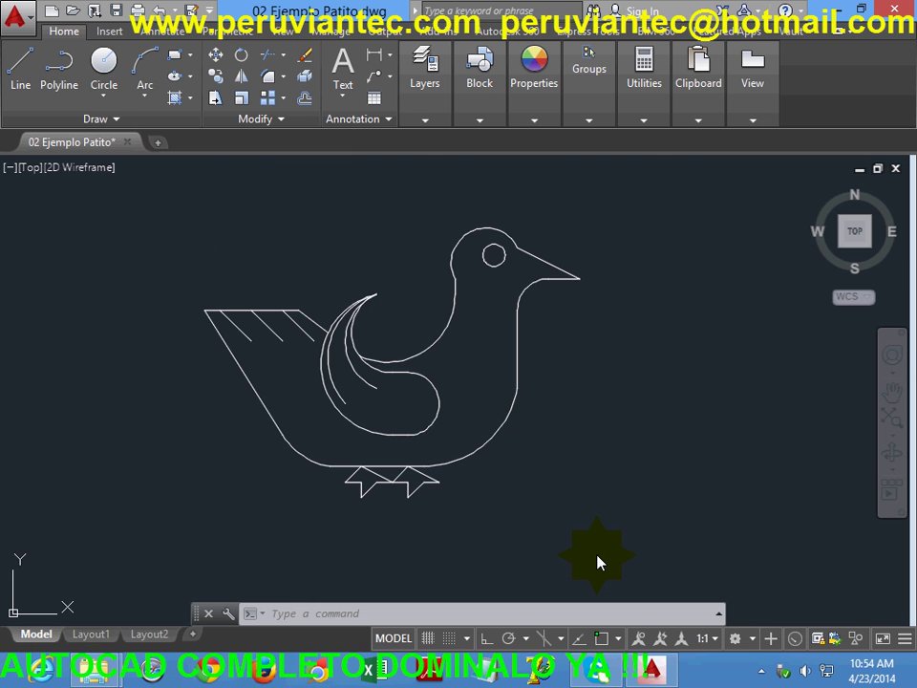
- Switch from AutoCAD to the File Explorer window showing the Programas folder
{"action": "key", "text": "alt+Tab"}
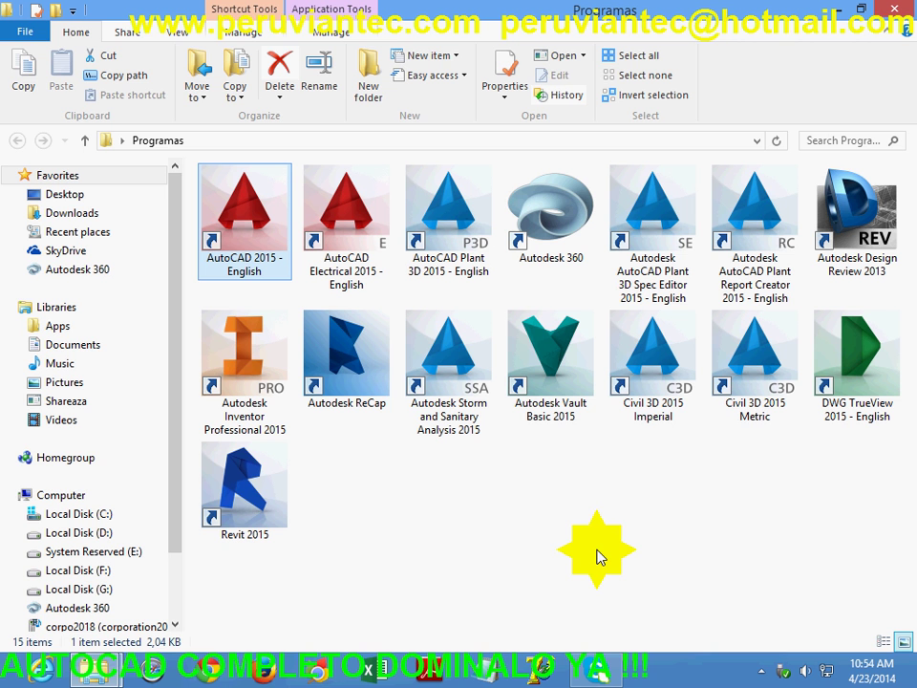
- Launch AutoCAD 2015 from its 'AutoCAD 2015 - English' shortcut in Programas
{"action": "double_click", "coordinate": [262, 272]}
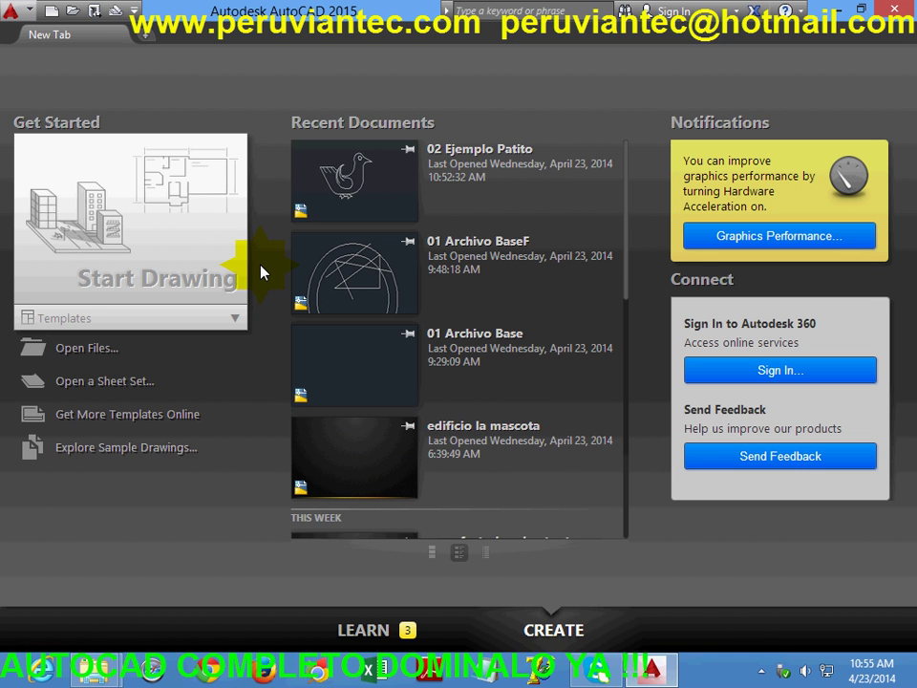
- Start a new drawing from the acadiso.dwt template on the Start tab
{"action": "left_click", "coordinate": [236, 318]}
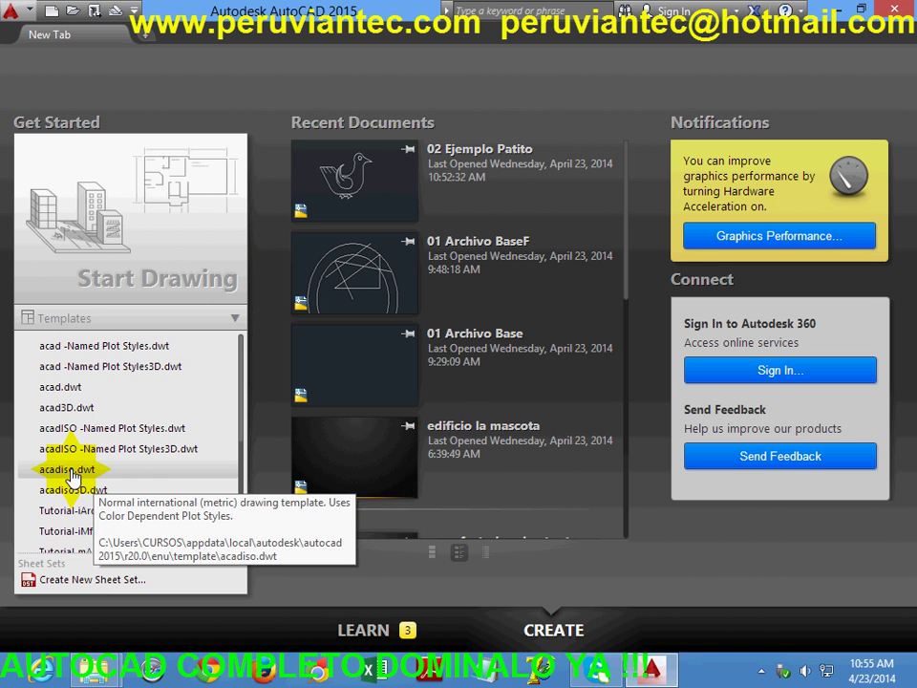
{"action": "left_click", "coordinate": [72, 471]}
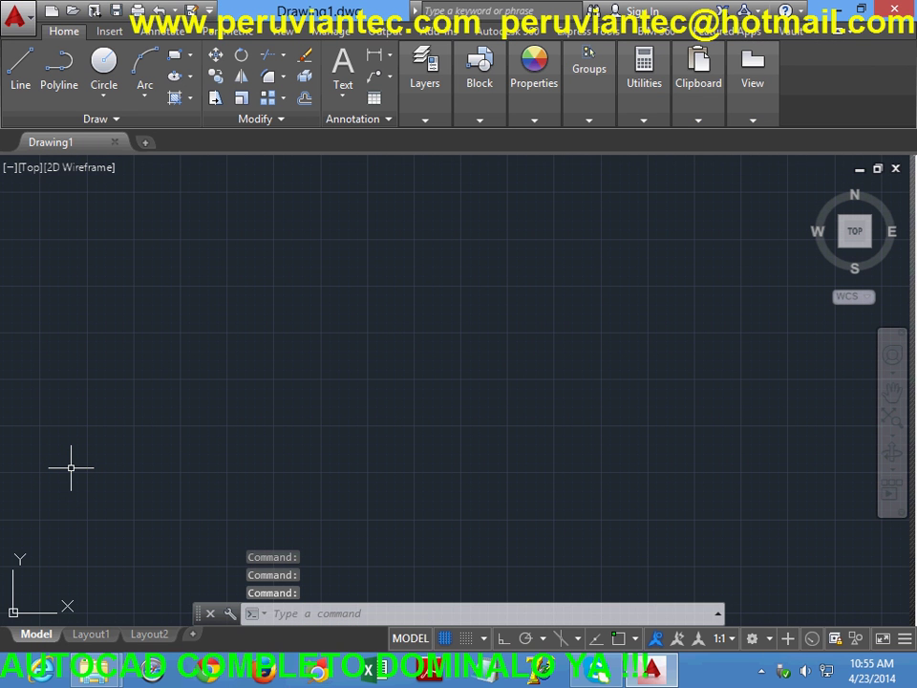
- Turn on grid snap and stop showing annotation objects of all scales
{"action": "left_click", "coordinate": [313, 629]}
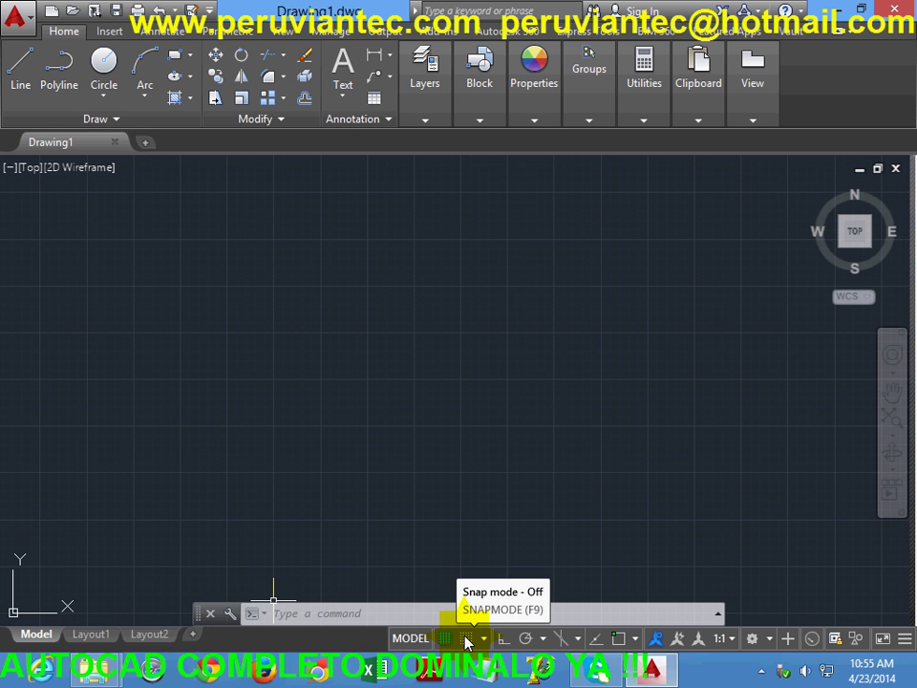
{"action": "left_click", "coordinate": [468, 639]}
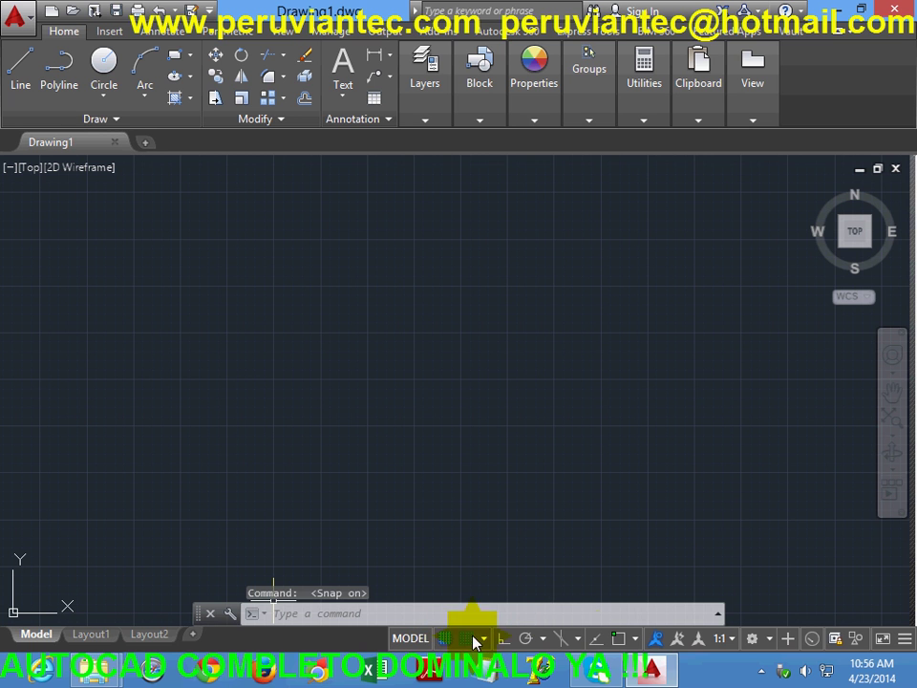
{"action": "left_click", "coordinate": [656, 639]}
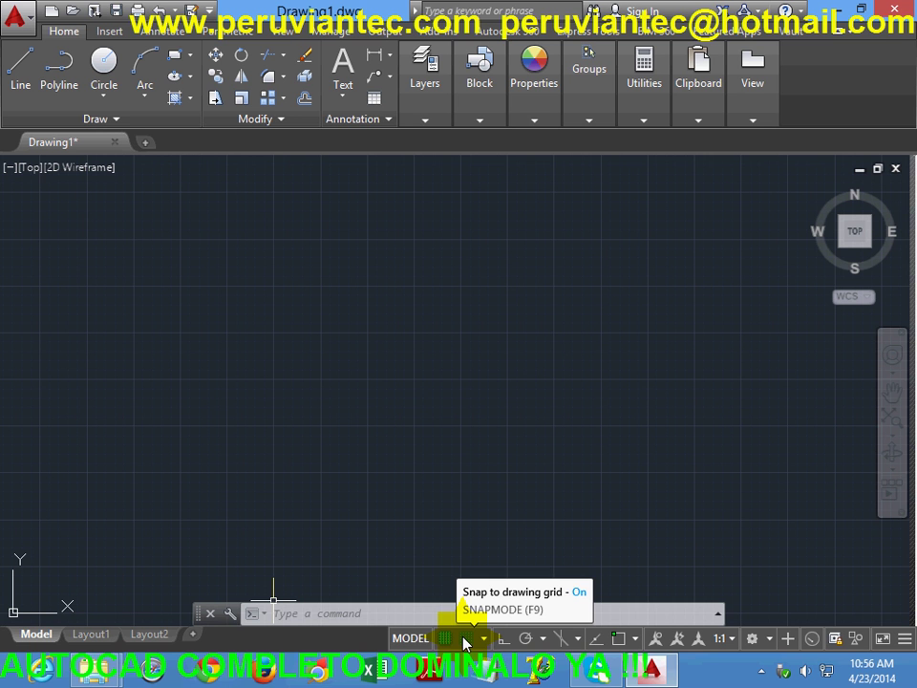
{"action": "left_click", "coordinate": [428, 612]}
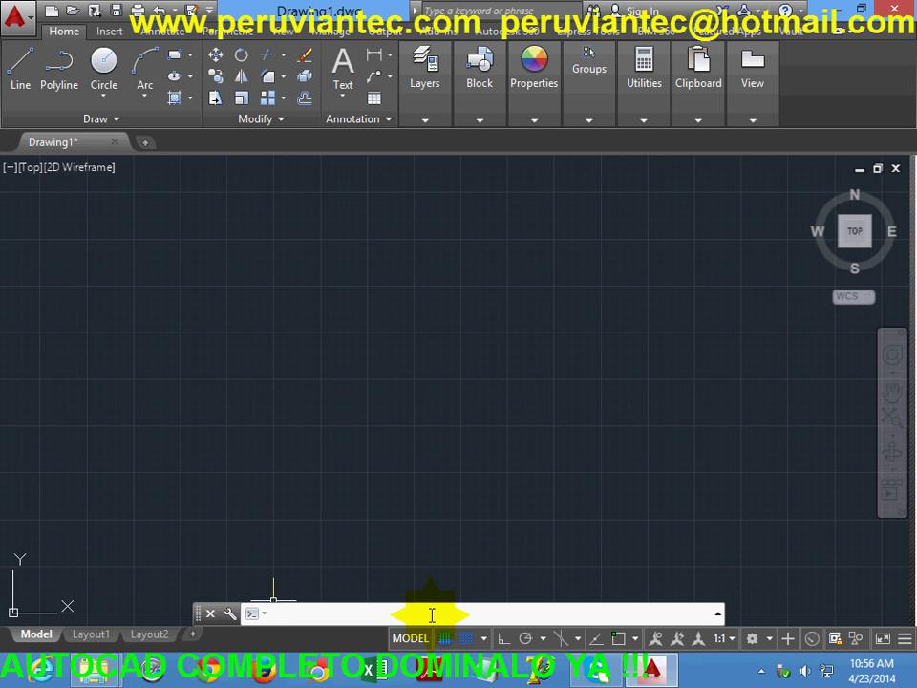
- Zoom to All so the full drawing limits are visible
{"action": "type", "text": "zo"}
{"action": "type", "text": "om"}
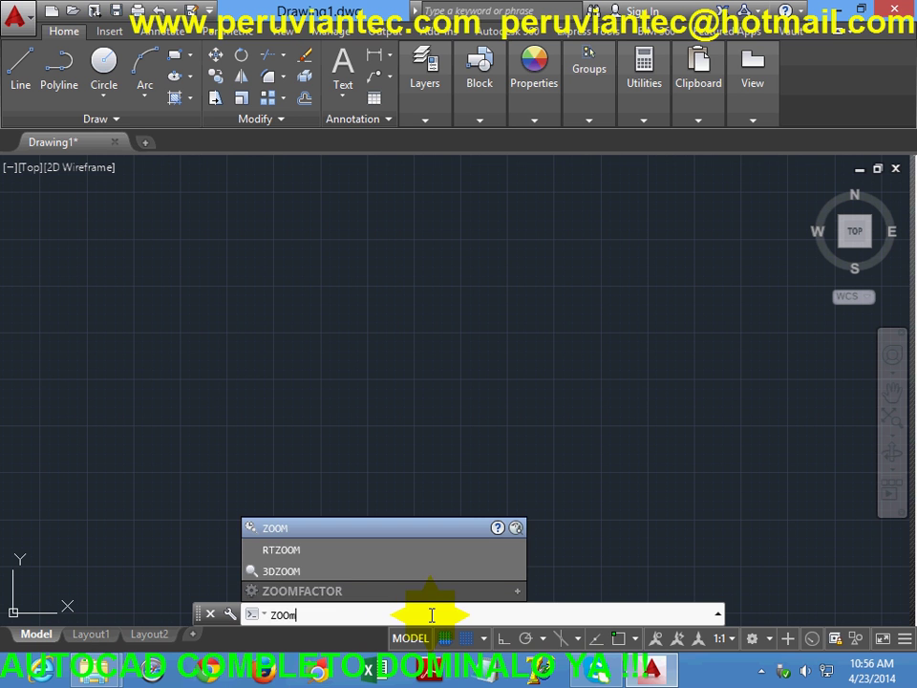
{"action": "key", "text": "Return"}
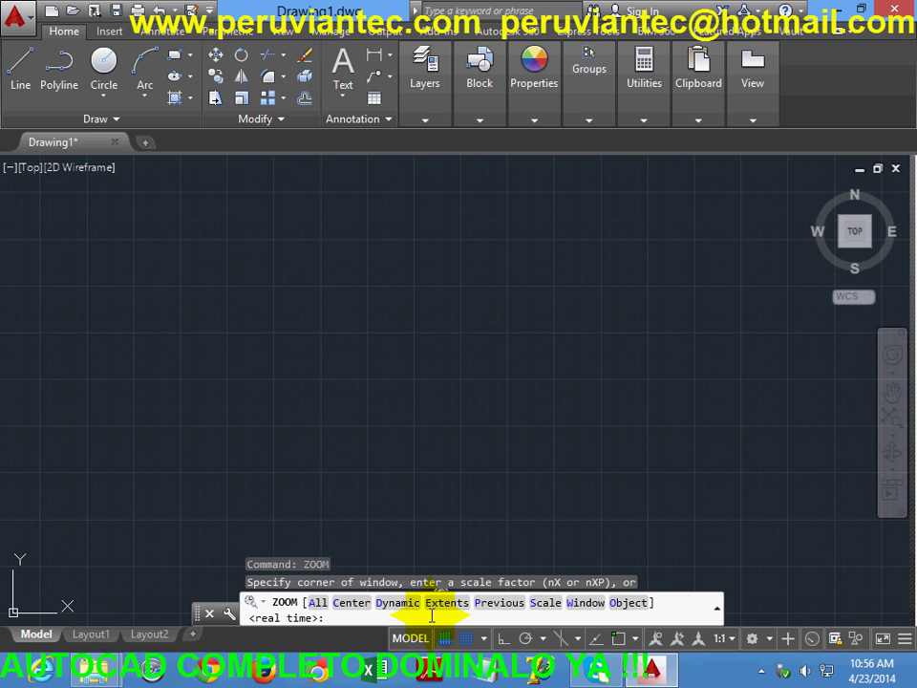
{"action": "type", "text": "a"}
{"action": "key", "text": "Return"}
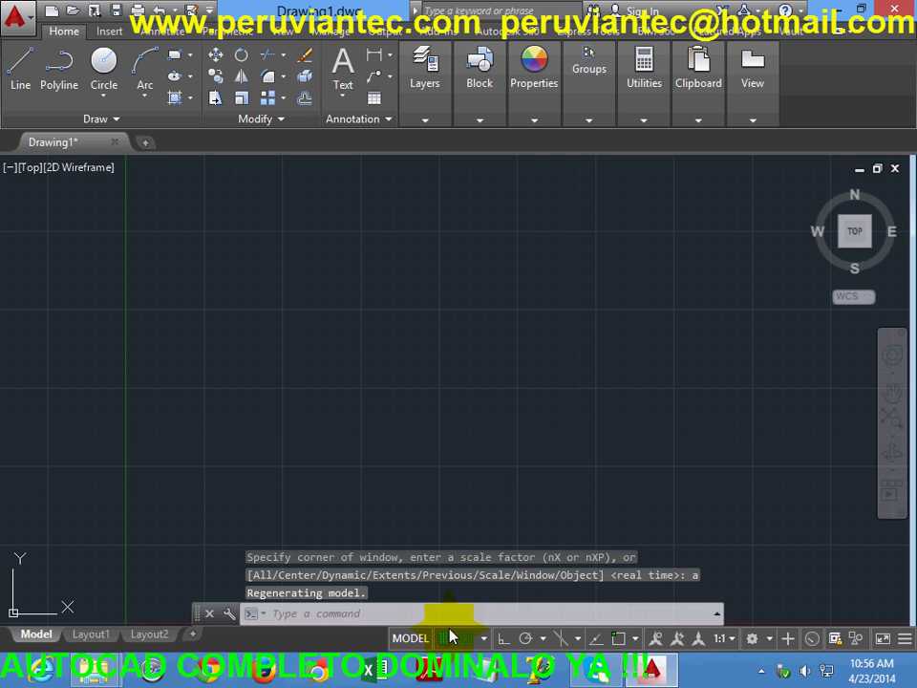
- Set the grid major lines colour to green in the drawing window colour settings
{"action": "right_click", "coordinate": [466, 640]}
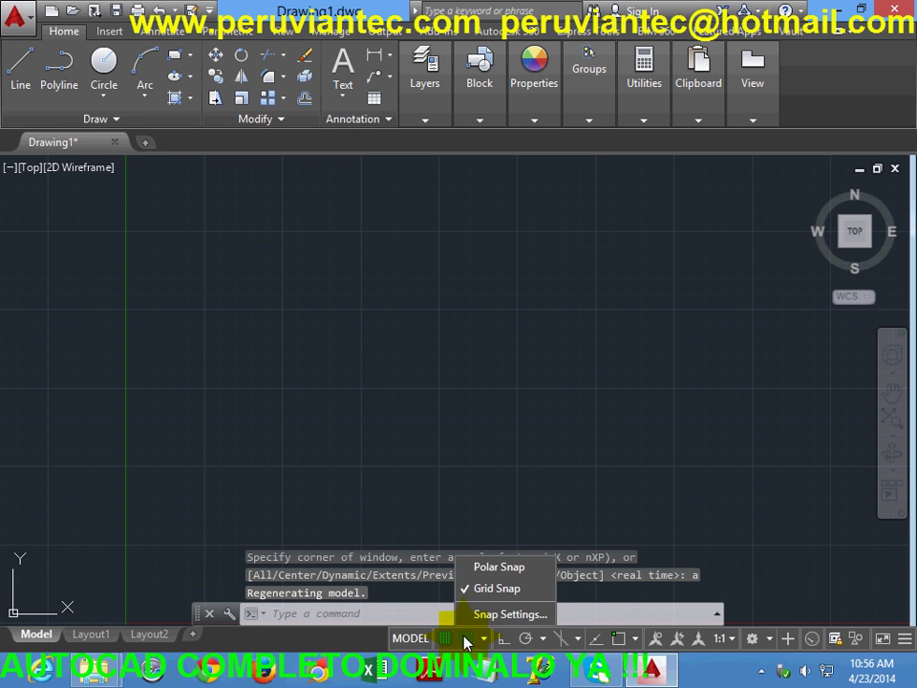
{"action": "left_click", "coordinate": [500, 614]}
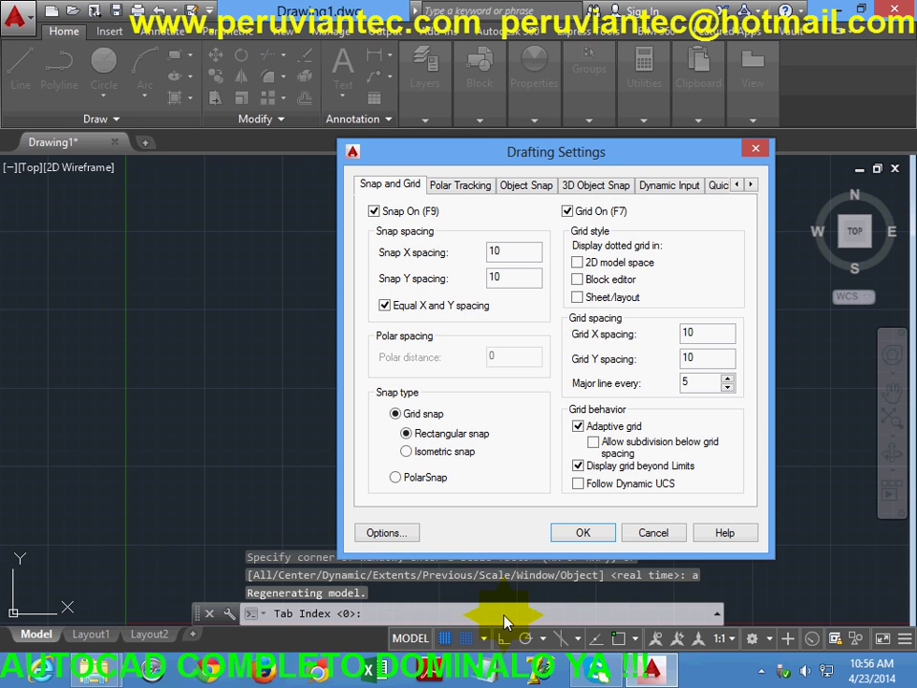
{"action": "left_click", "coordinate": [390, 534]}
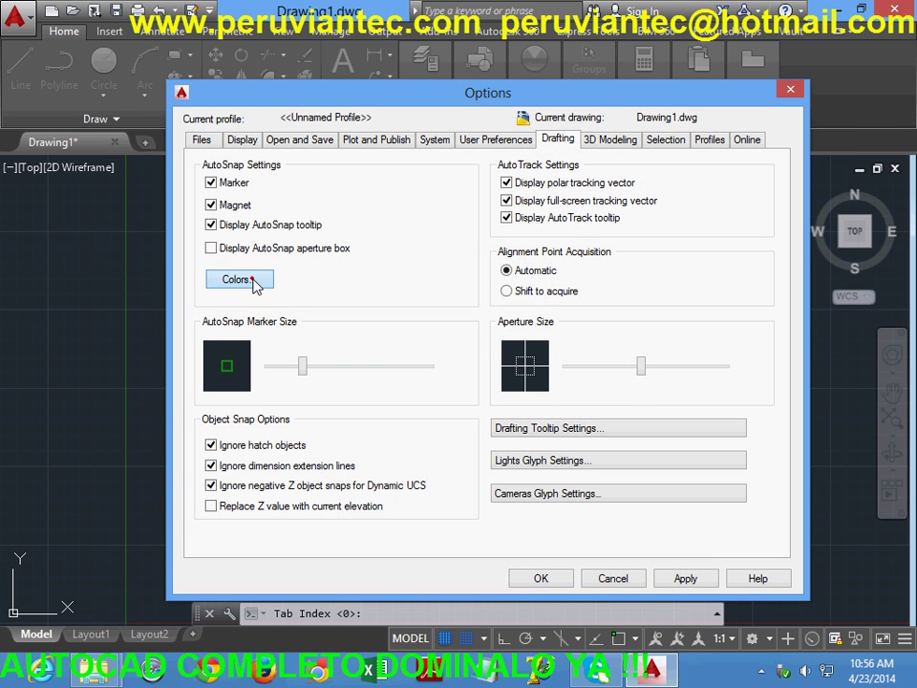
{"action": "left_click", "coordinate": [250, 280]}
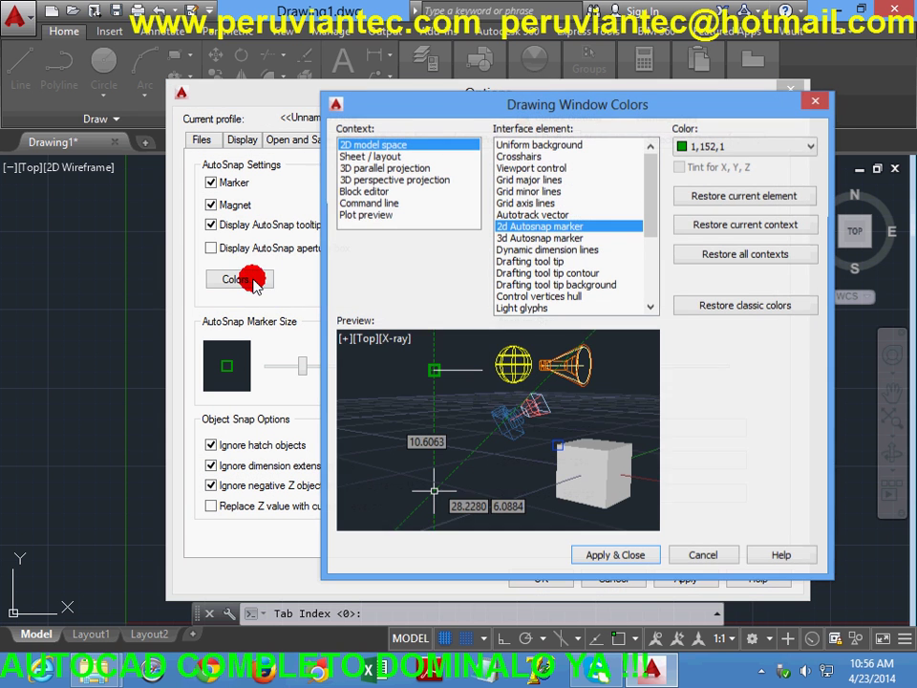
{"action": "left_click", "coordinate": [541, 180]}
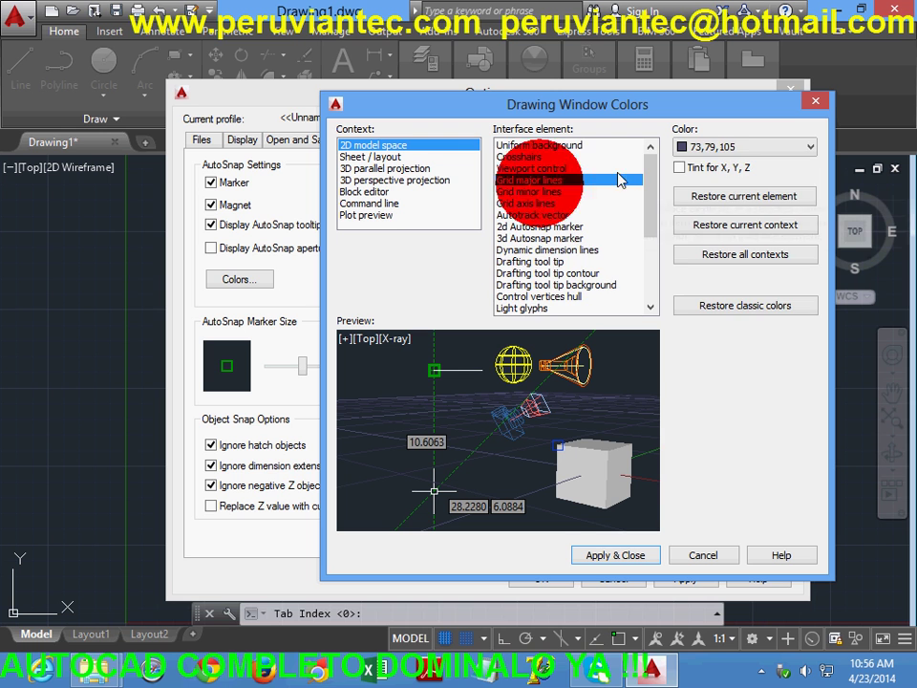
{"action": "left_click", "coordinate": [726, 146]}
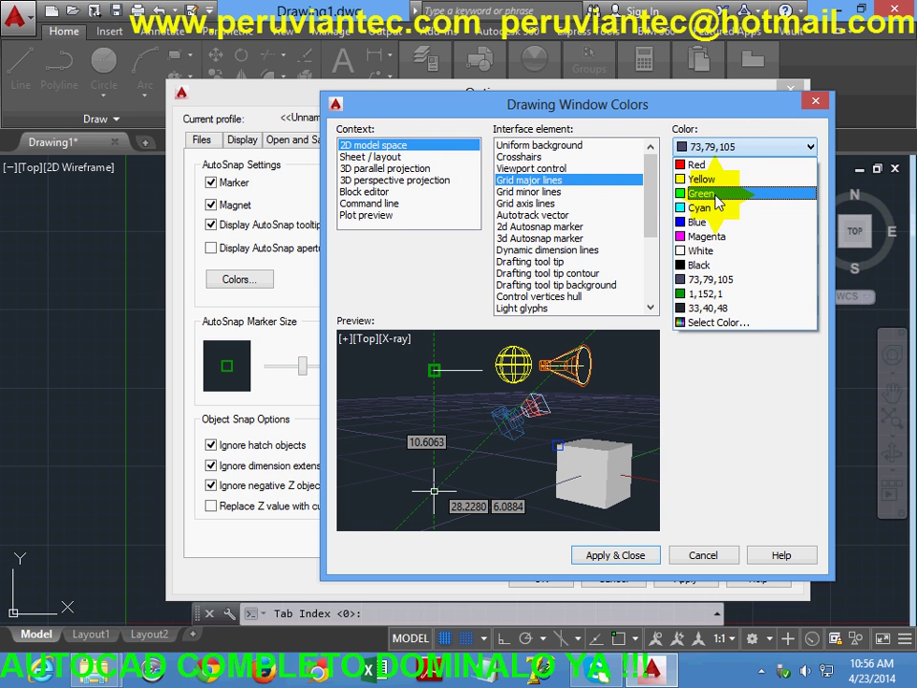
{"action": "left_click", "coordinate": [719, 194]}
- Make the grid minor lines yellow, then apply and close the options and snap settings
{"action": "left_click", "coordinate": [541, 192]}
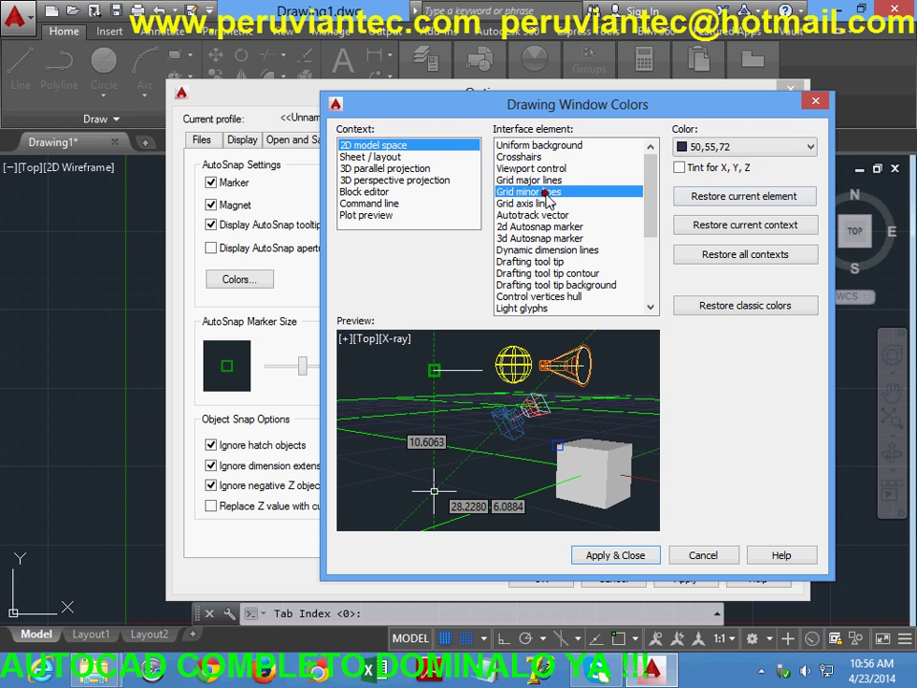
{"action": "left_click", "coordinate": [713, 148]}
{"action": "left_click", "coordinate": [755, 179]}
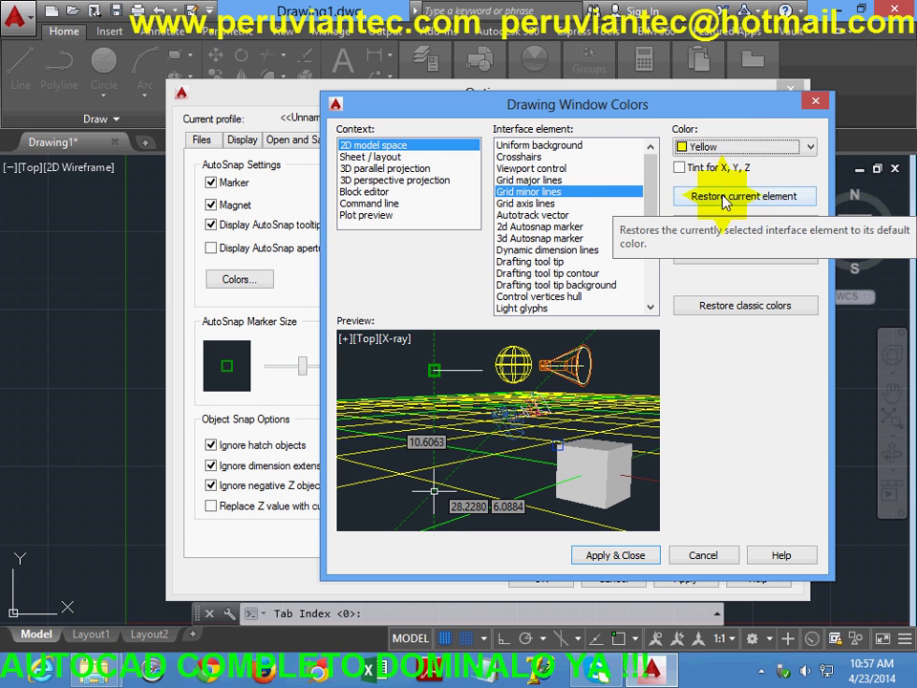
{"action": "left_click", "coordinate": [557, 180]}
{"action": "left_click", "coordinate": [557, 191]}
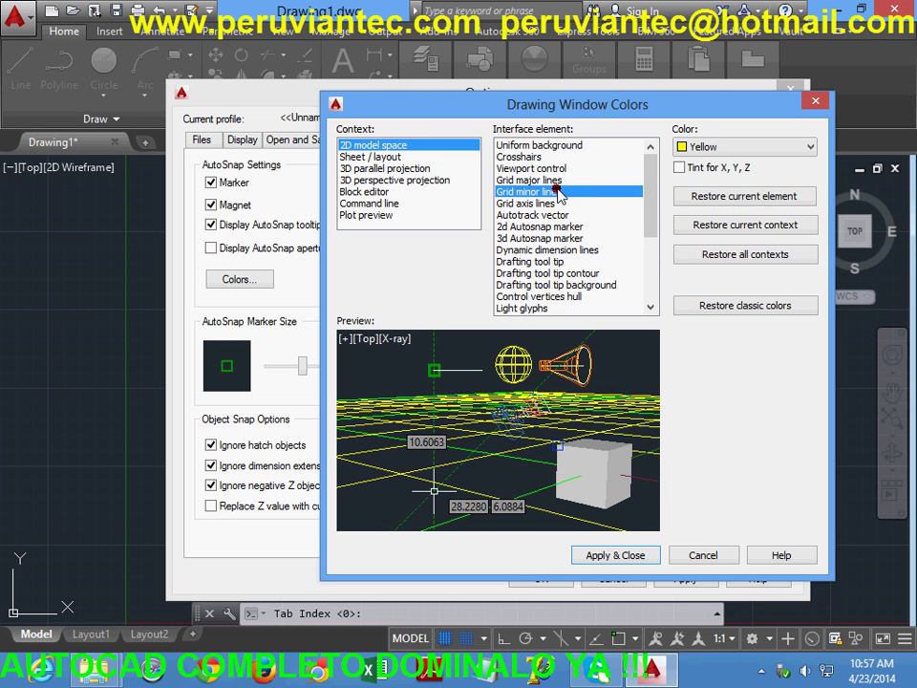
{"action": "left_click", "coordinate": [558, 181]}
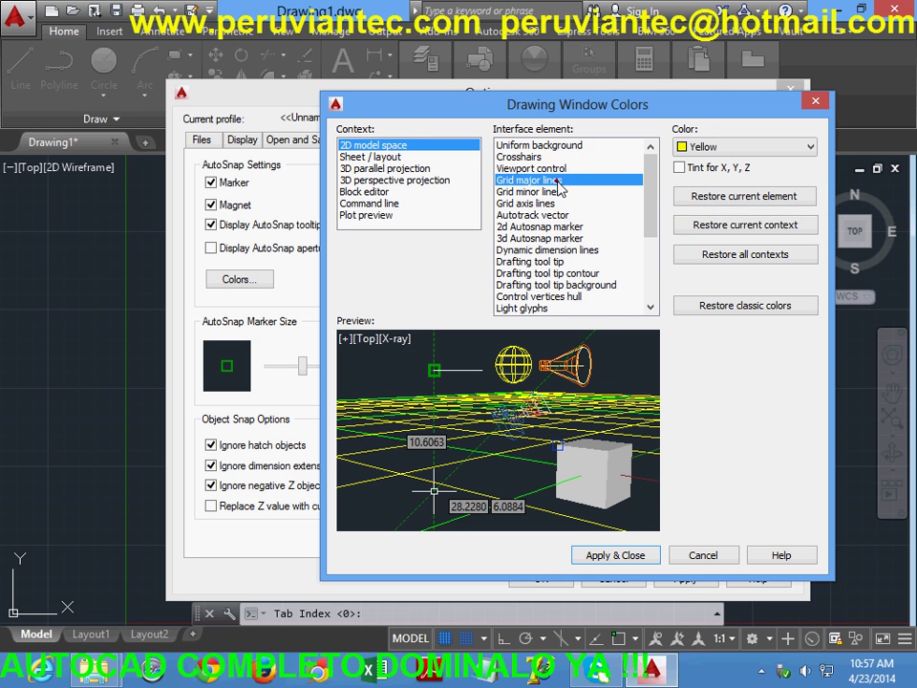
{"action": "left_click", "coordinate": [607, 556]}
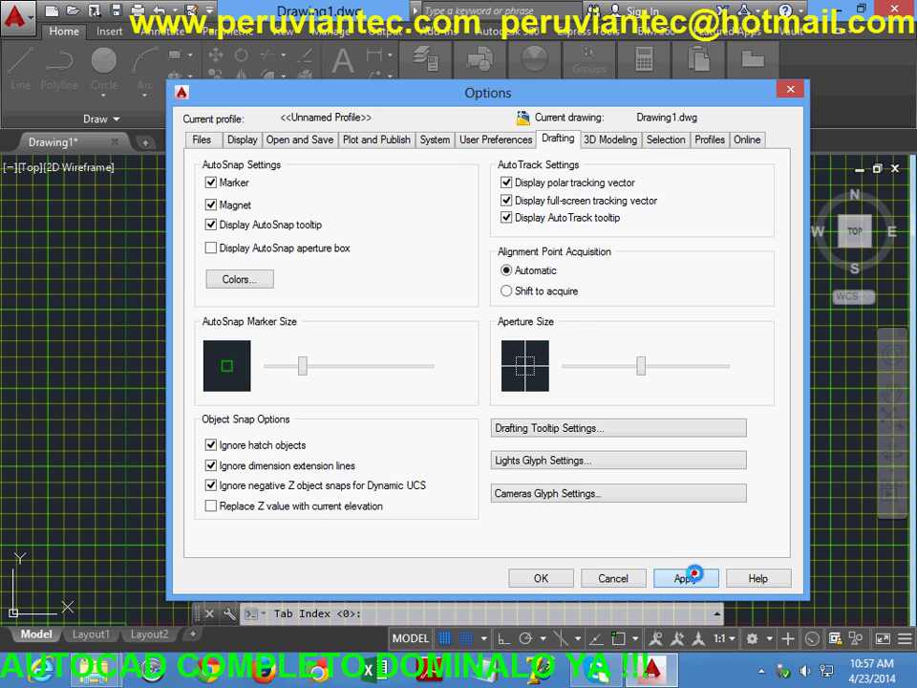
{"action": "left_click", "coordinate": [686, 578]}
{"action": "left_click", "coordinate": [544, 577]}
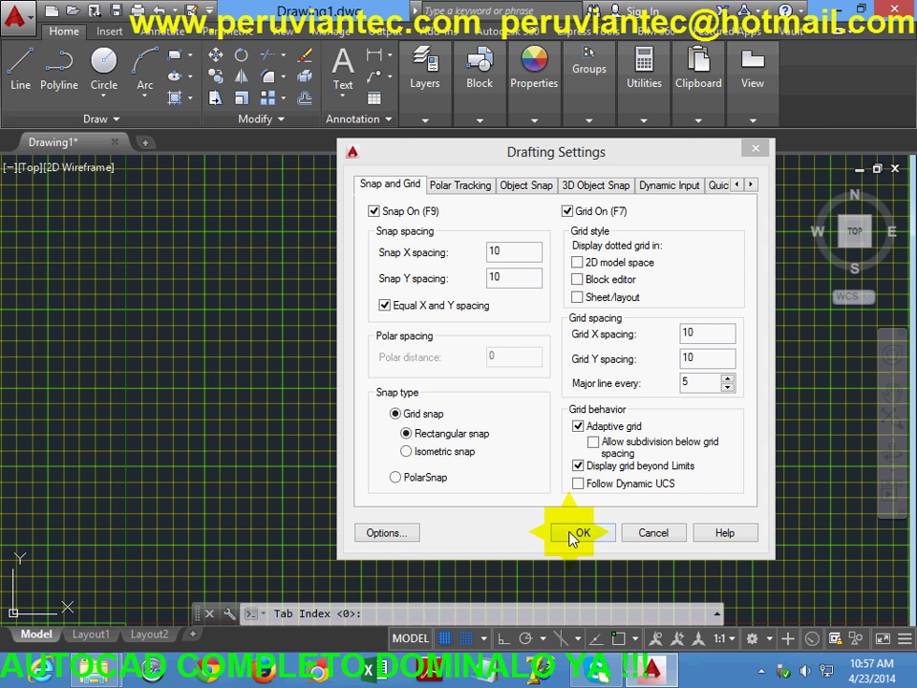
{"action": "left_click", "coordinate": [574, 532]}
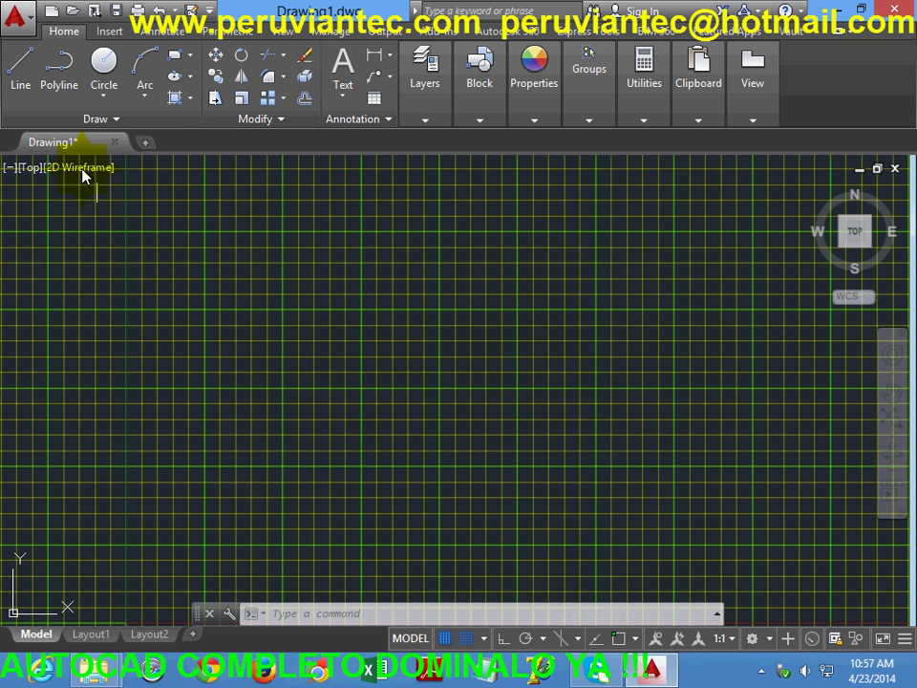
- Start the LINE command from the Home tab's Draw panel
{"action": "left_click", "coordinate": [18, 87]}
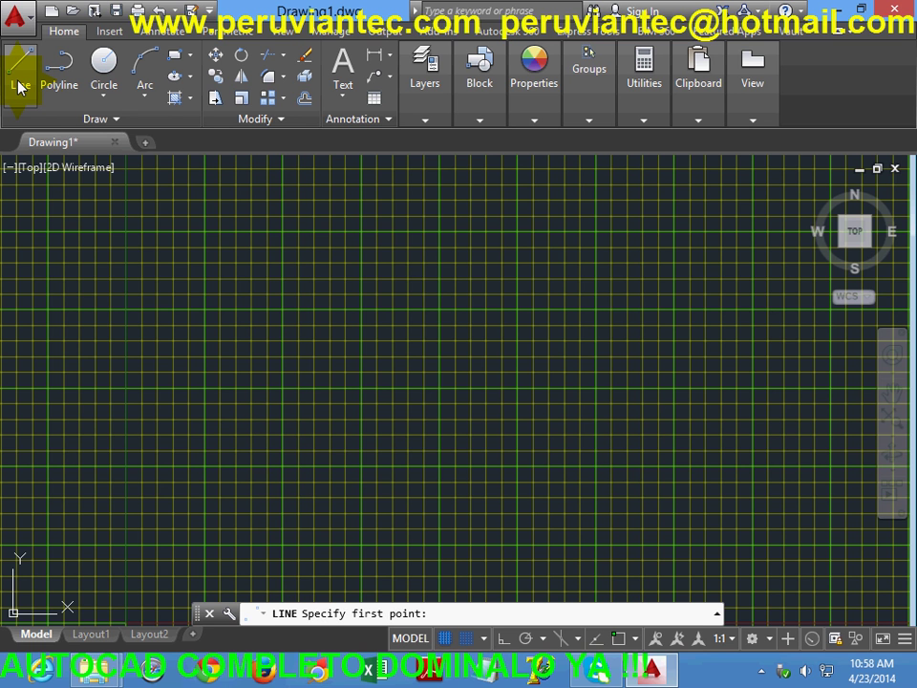
- Draw the first slanted line from the upper left down to the right
{"action": "left_click", "coordinate": [206, 310]}
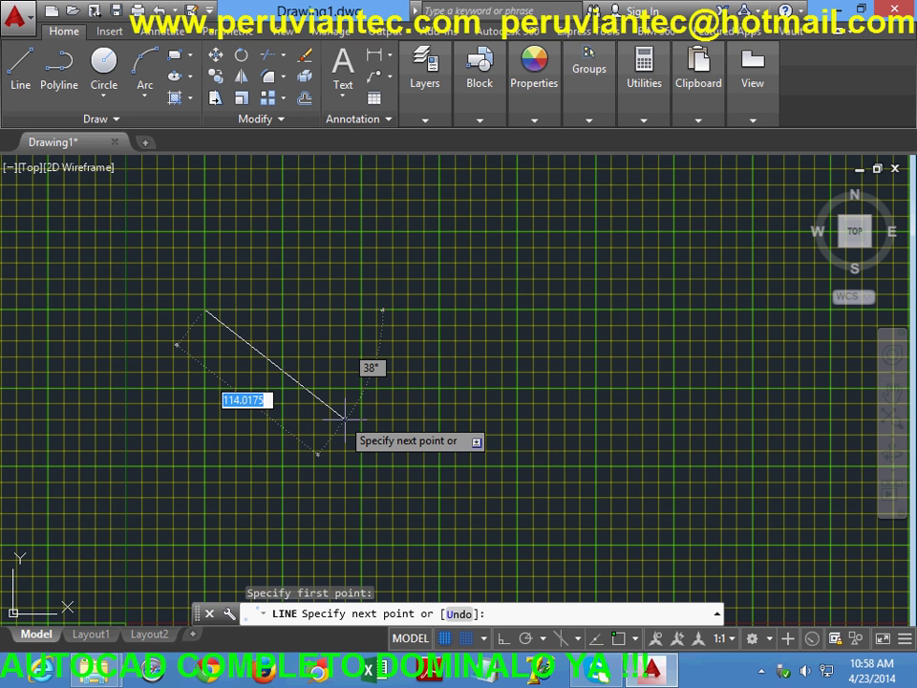
{"action": "key", "text": "F9"}
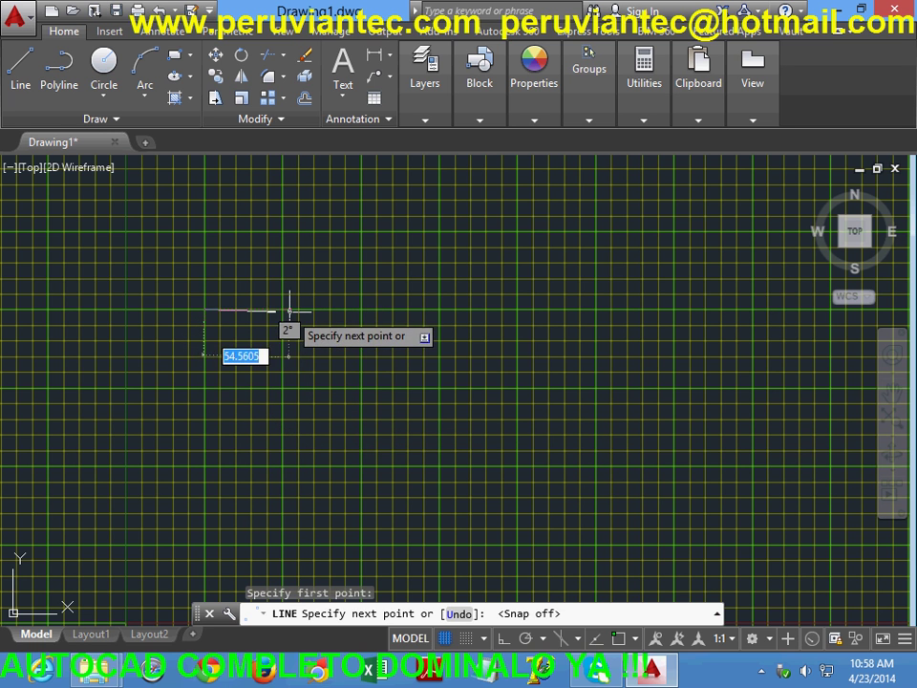
{"action": "left_click", "coordinate": [464, 640]}
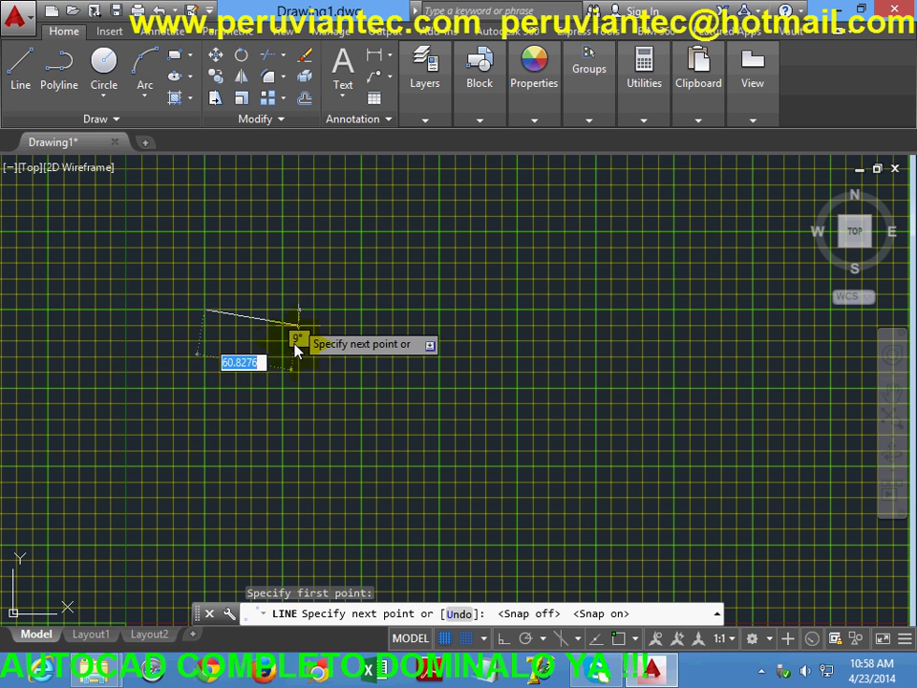
{"action": "left_click", "coordinate": [282, 431]}
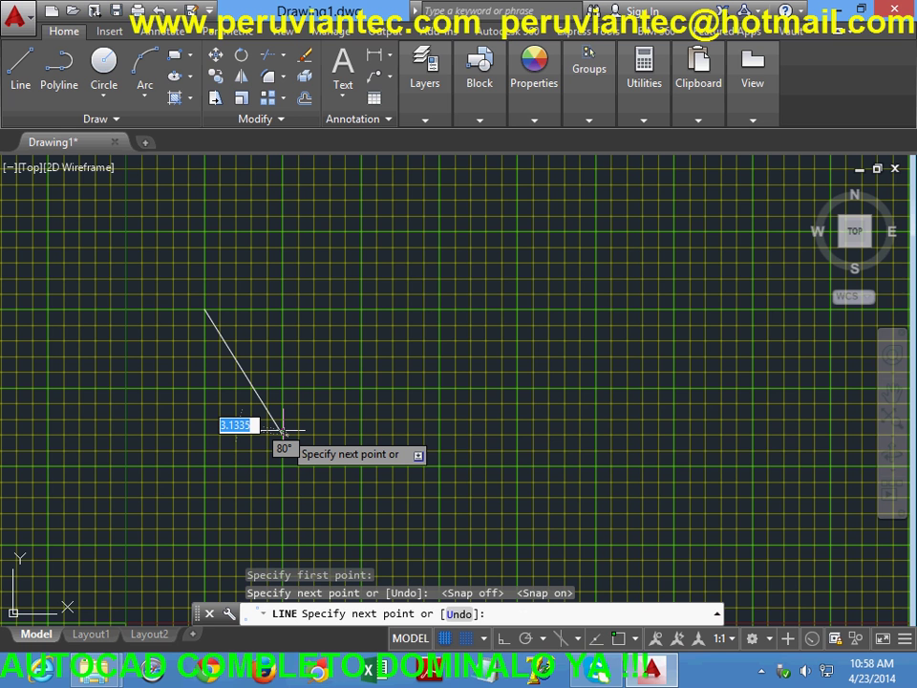
{"action": "key", "text": "F9"}
{"action": "left_click", "coordinate": [283, 435]}
{"action": "key", "text": "Return"}
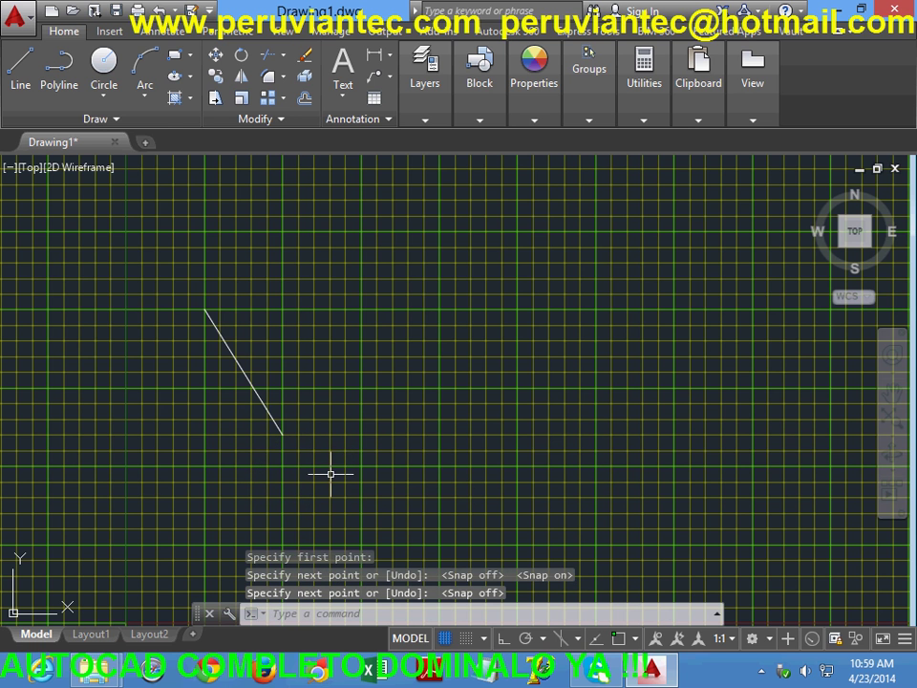
- Continue the slanted line with a tangent arc curving into the duck's bottom
{"action": "left_click", "coordinate": [146, 101]}
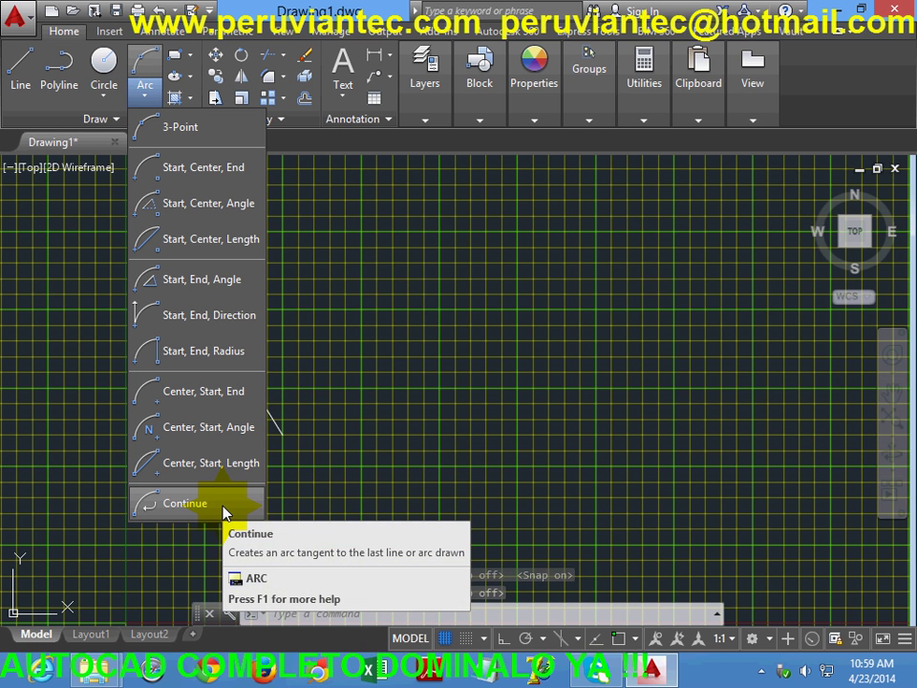
{"action": "mouse_move", "coordinate": [184, 502]}
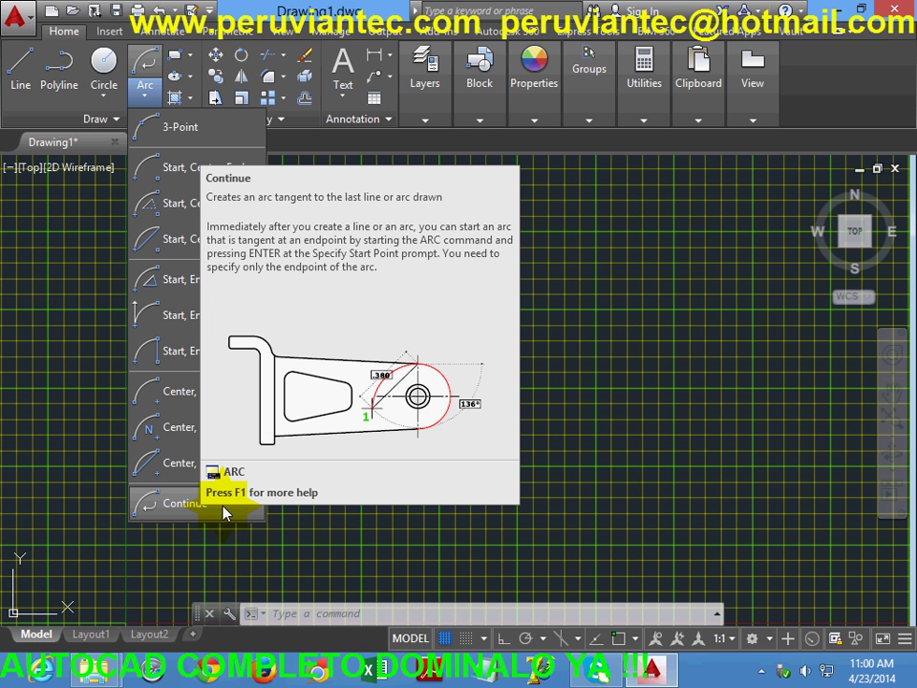
{"action": "left_click", "coordinate": [181, 510]}
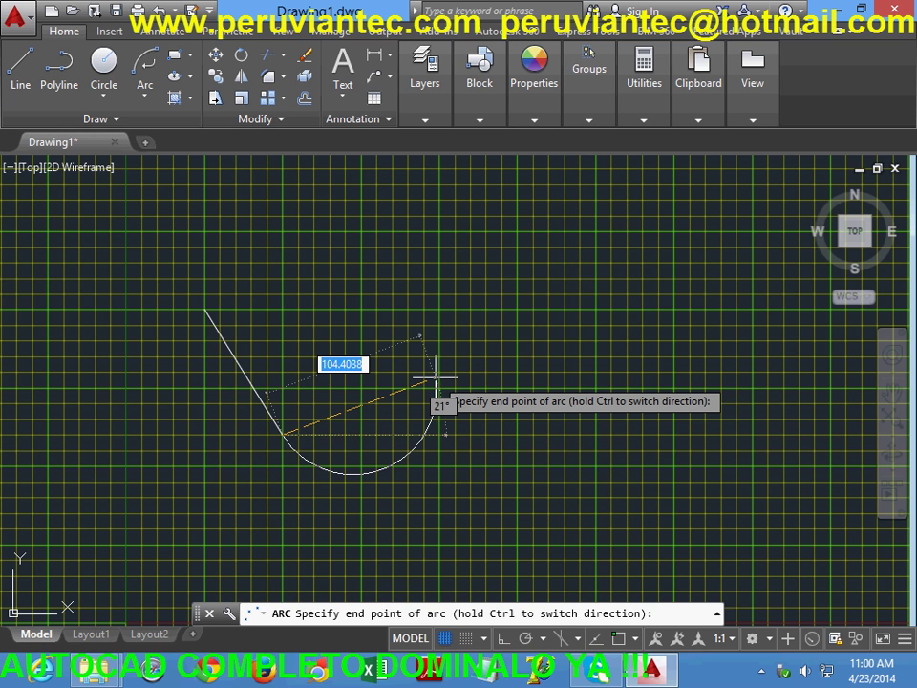
{"action": "key", "text": "F9"}
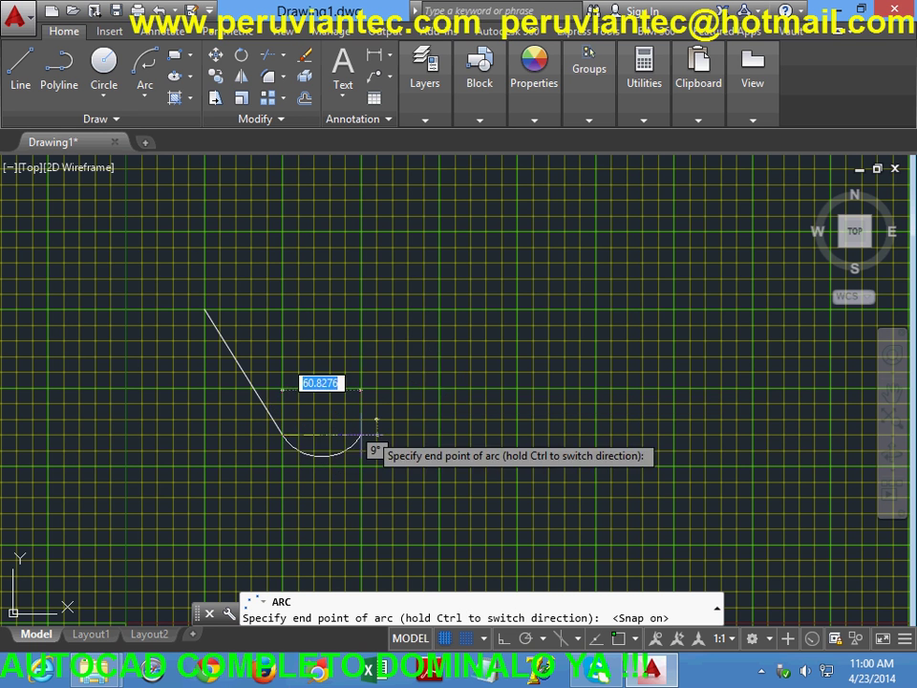
{"action": "left_click", "coordinate": [329, 465]}
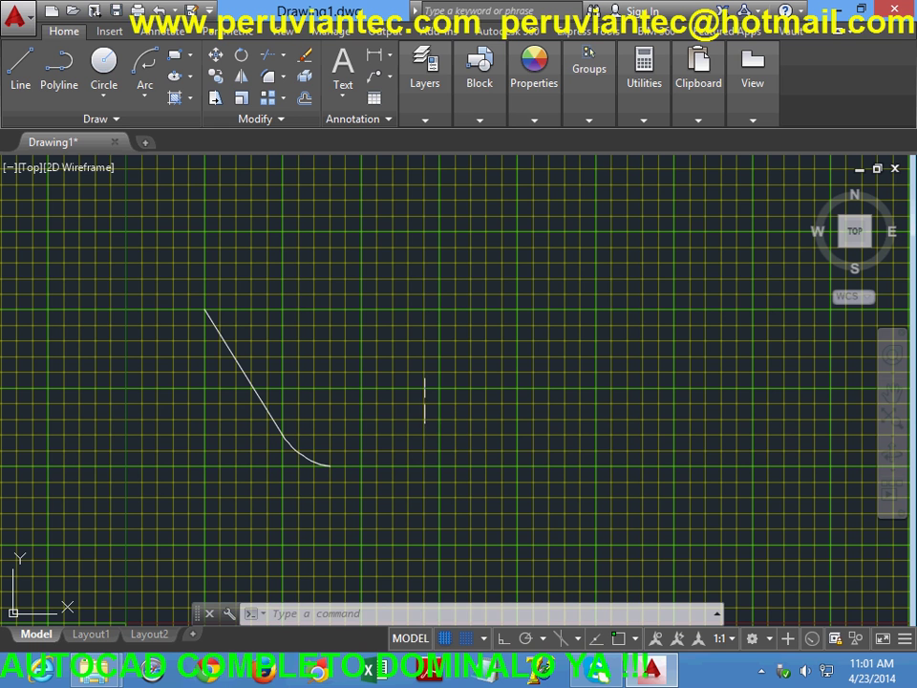
- Draw a 60-unit horizontal bottom line from the arc's end
{"action": "left_click", "coordinate": [20, 69]}
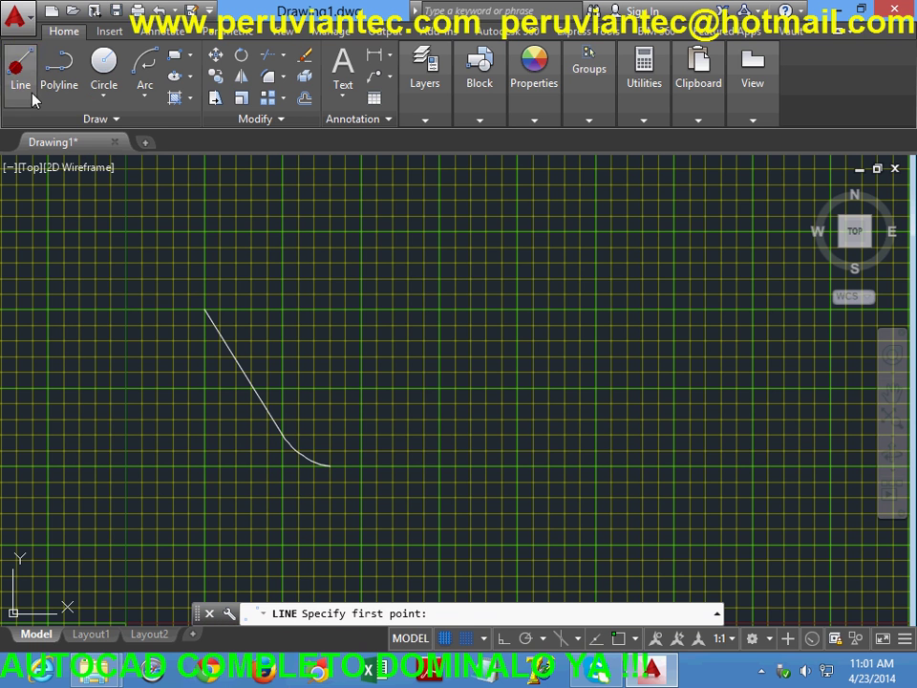
{"action": "left_click", "coordinate": [329, 465]}
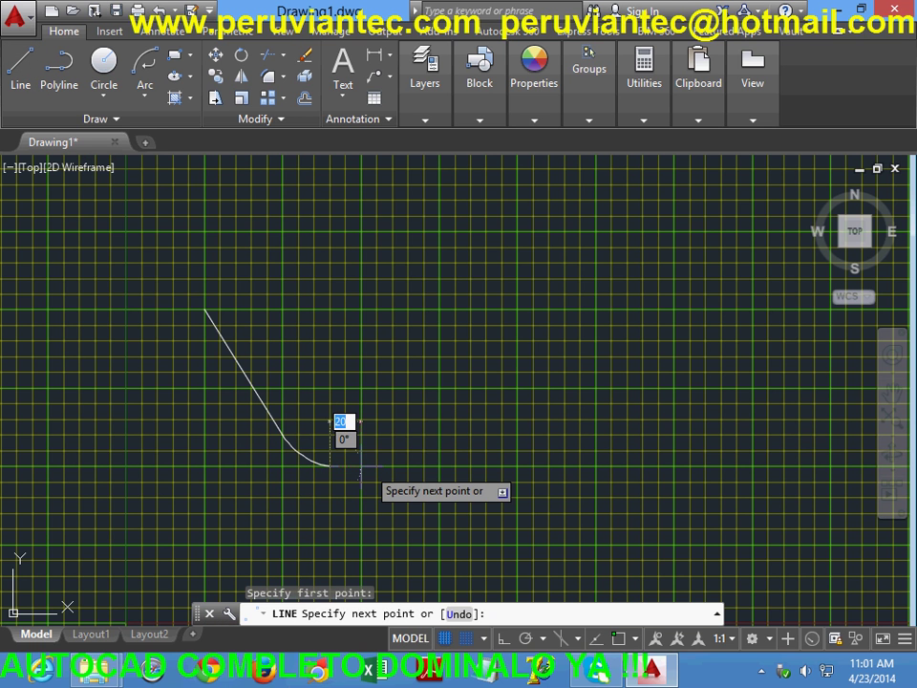
{"action": "left_click", "coordinate": [424, 466]}
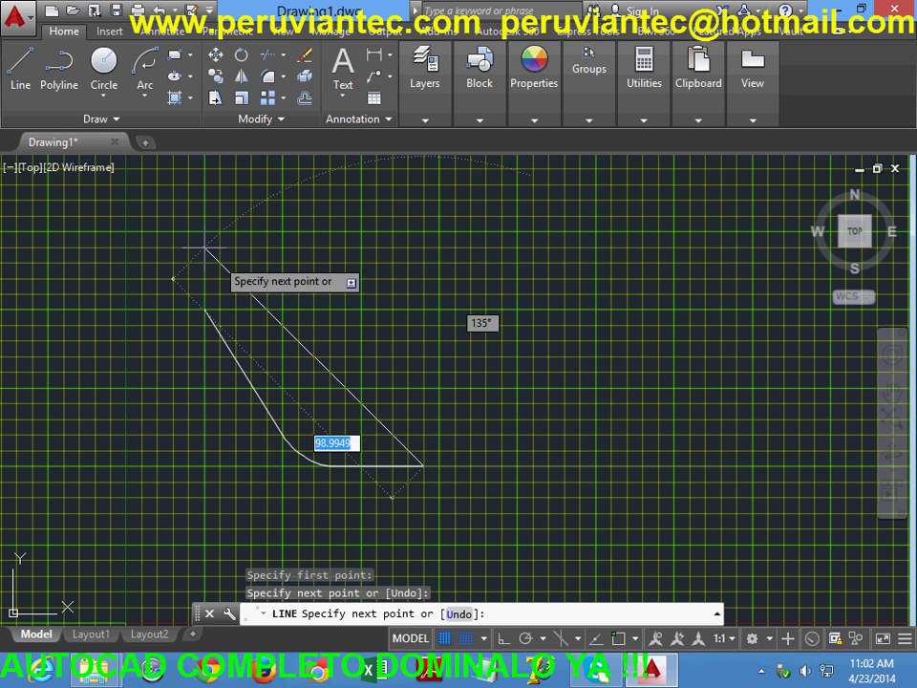
- Add a tangent continuation arc curving up to the right side of the duck
{"action": "left_click", "coordinate": [145, 103]}
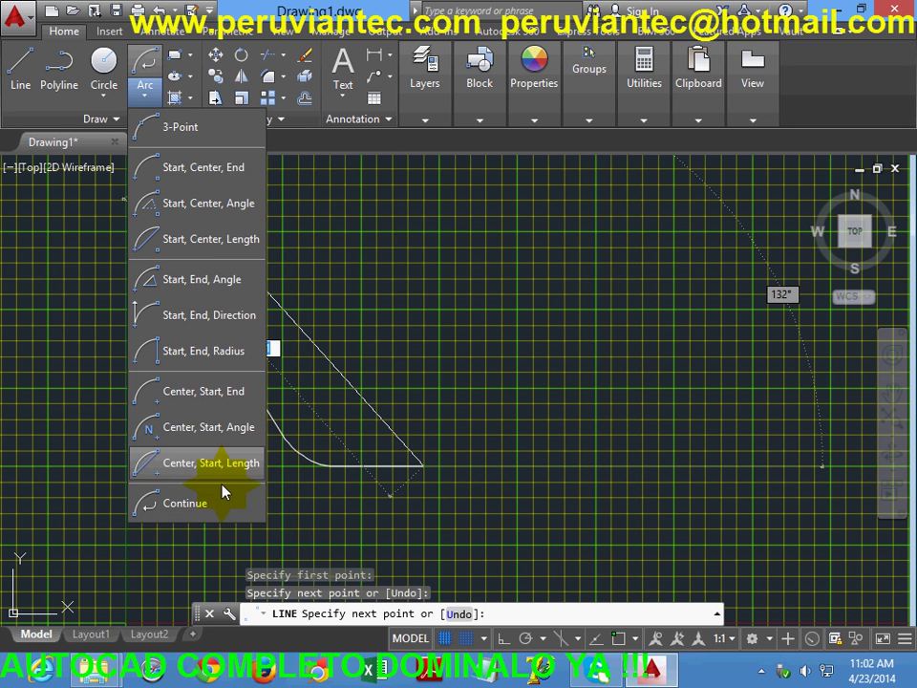
{"action": "left_click", "coordinate": [191, 502]}
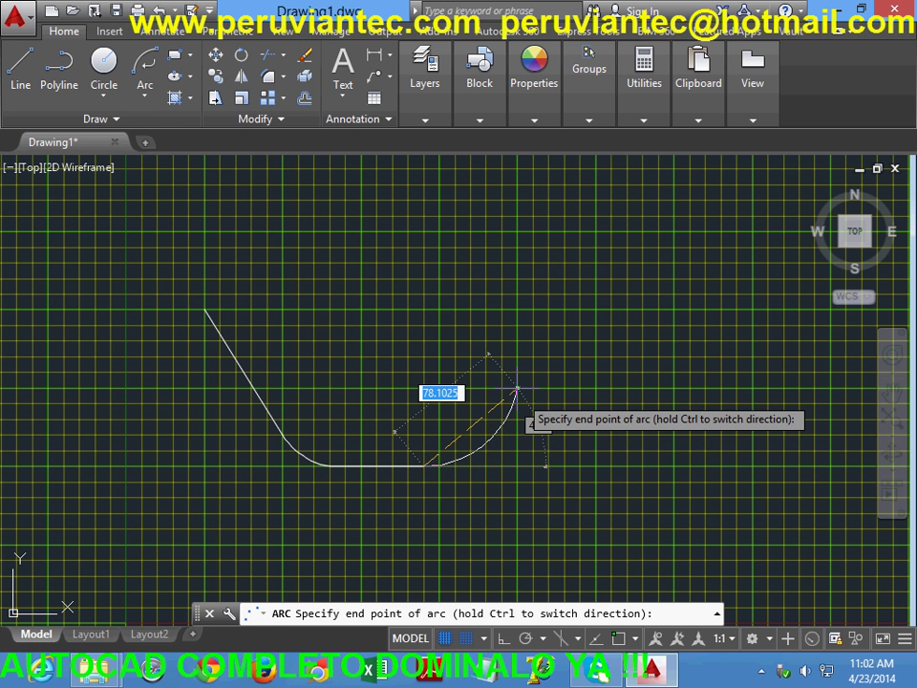
{"action": "left_click", "coordinate": [517, 389]}
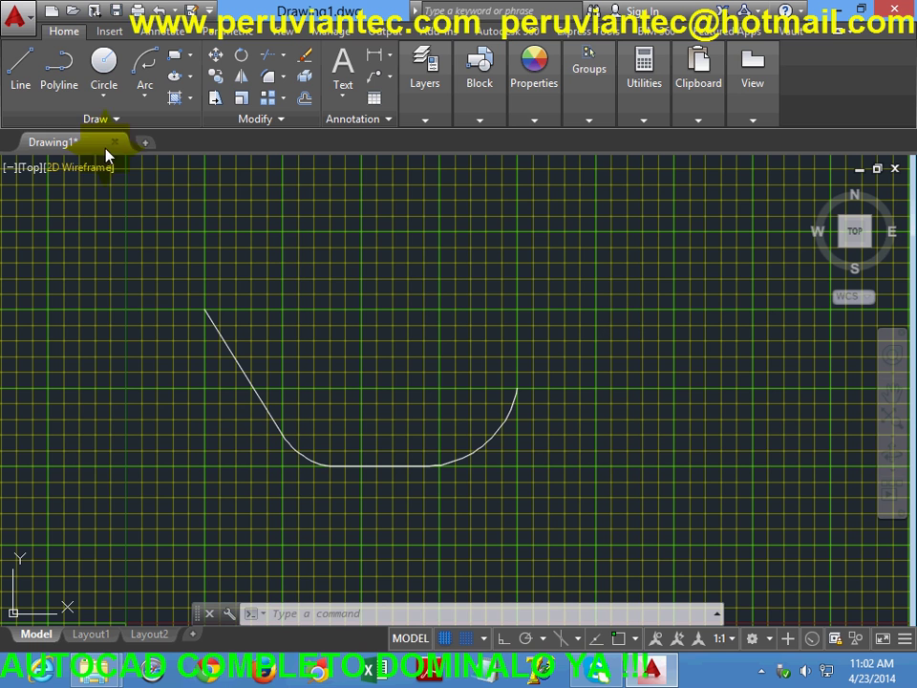
- Draw a vertical line up from the right arc's end, continuing into a small tangent arc curving right
{"action": "left_click", "coordinate": [21, 72]}
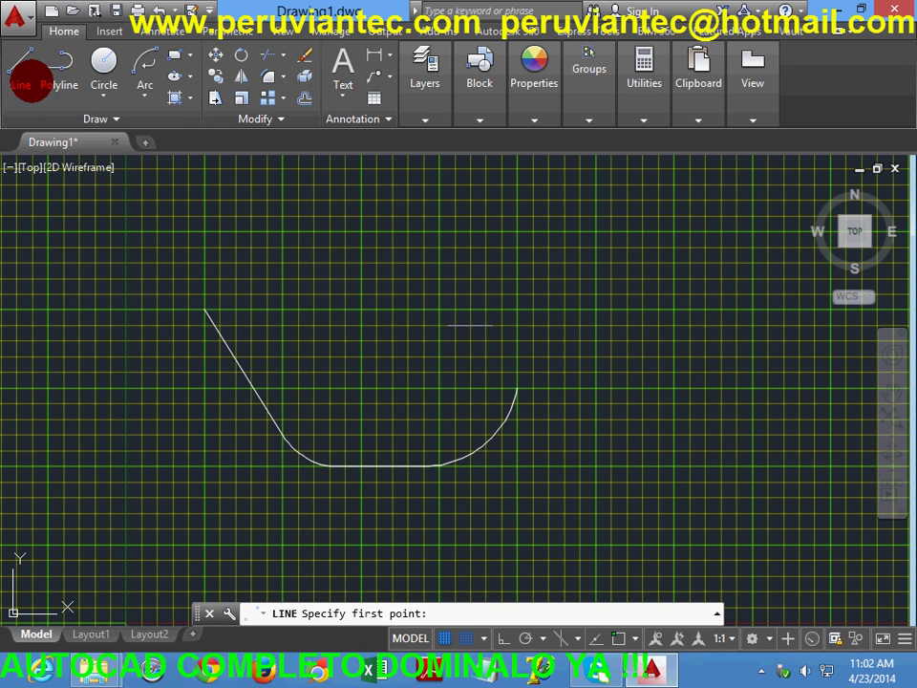
{"action": "left_click", "coordinate": [516, 386]}
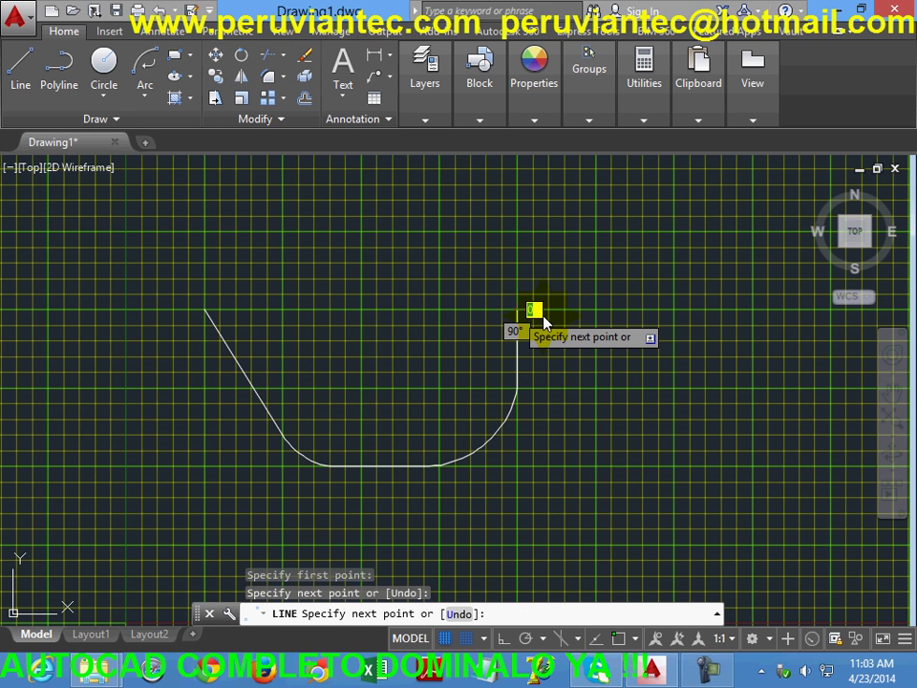
{"action": "key", "text": "F9"}
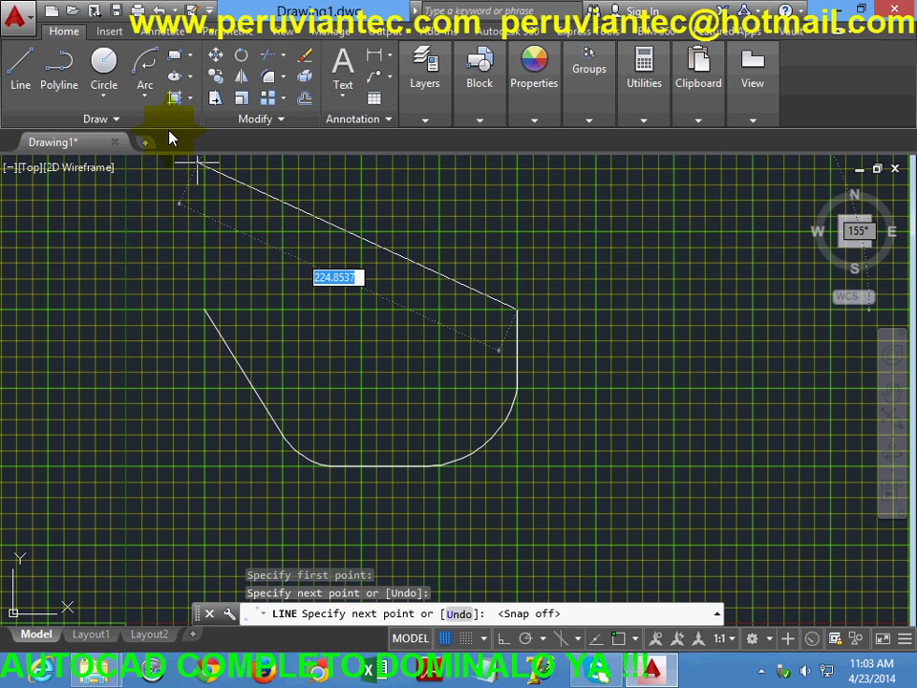
{"action": "left_click", "coordinate": [145, 98]}
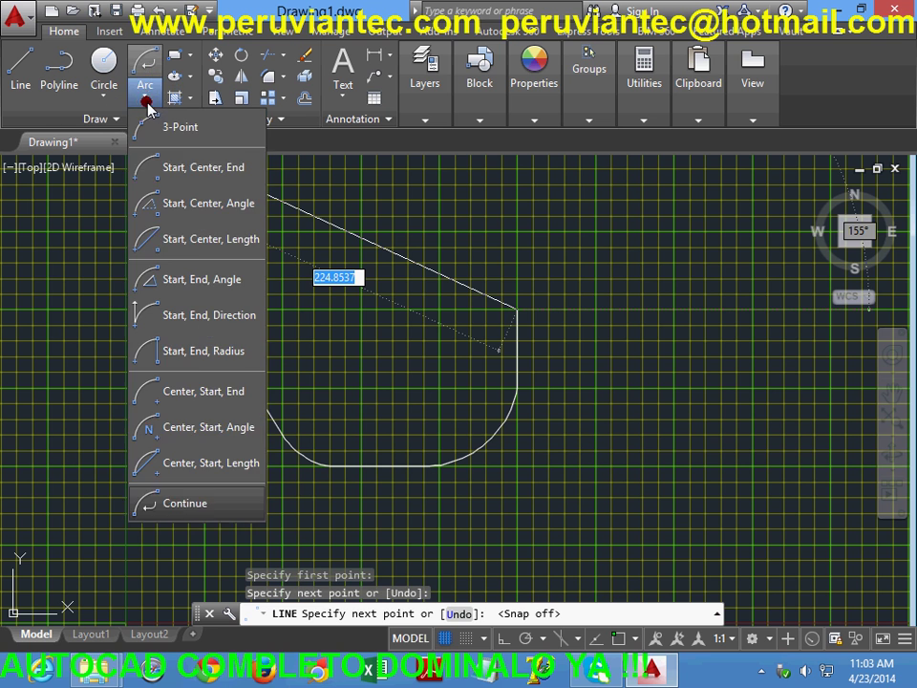
{"action": "left_click", "coordinate": [217, 508]}
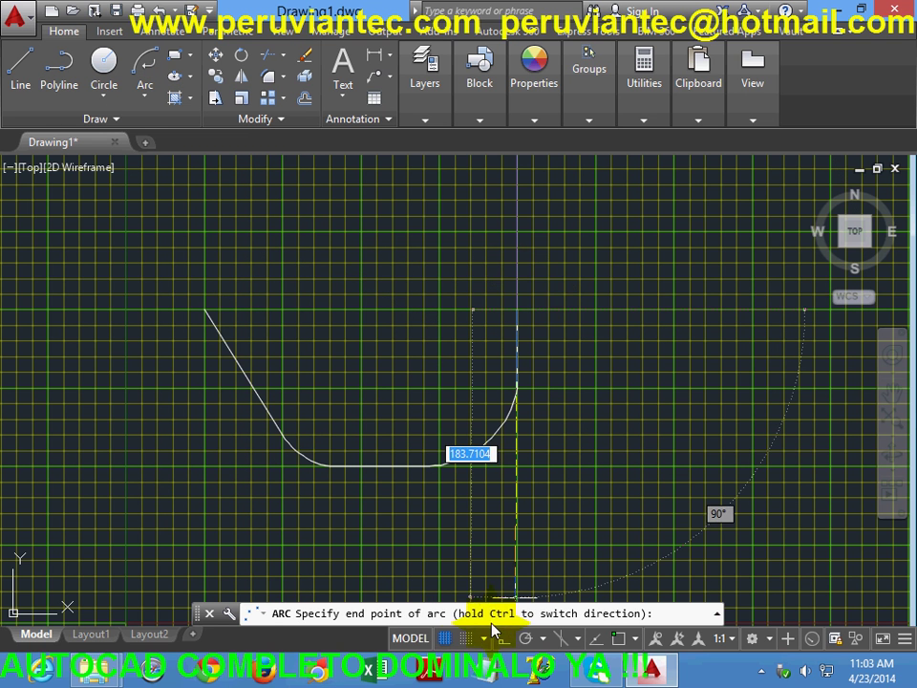
{"action": "key", "text": "F9"}
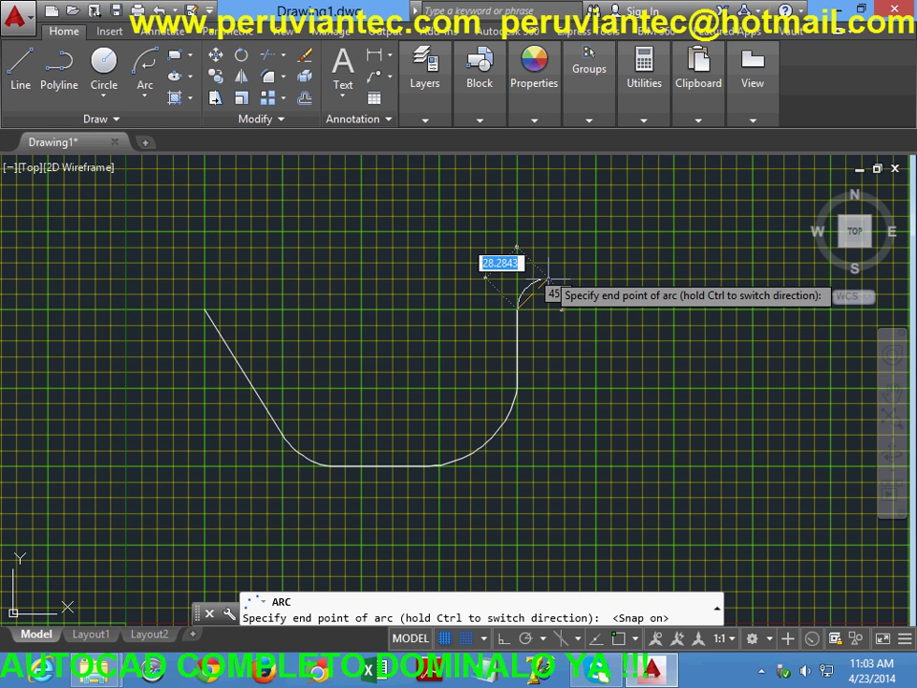
{"action": "left_click", "coordinate": [547, 280]}
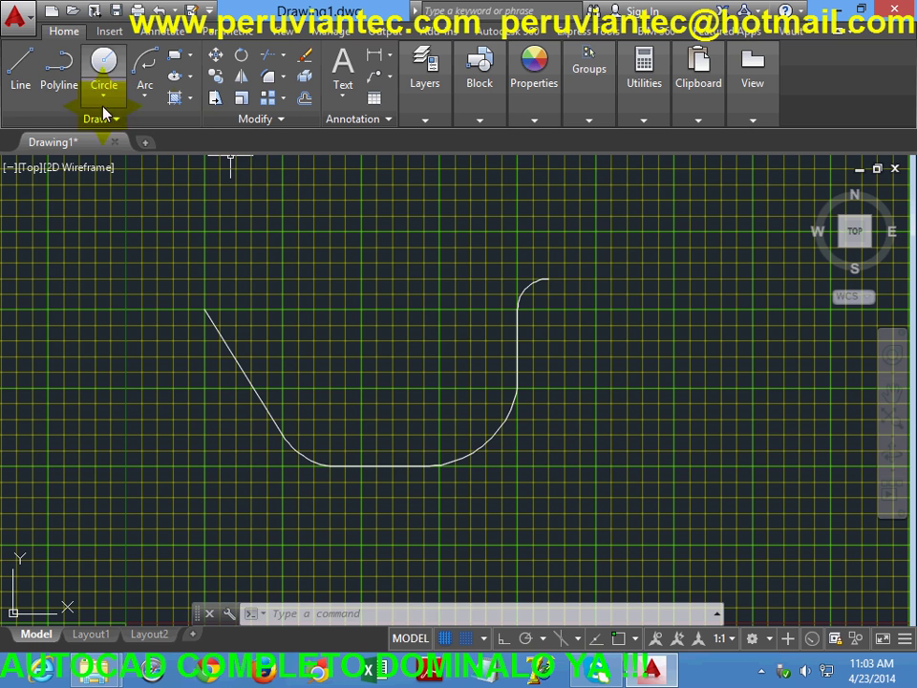
- Draw a 5-unit horizontal line from the neck arc's end, then a line slanting back up-left
{"action": "left_click", "coordinate": [17, 69]}
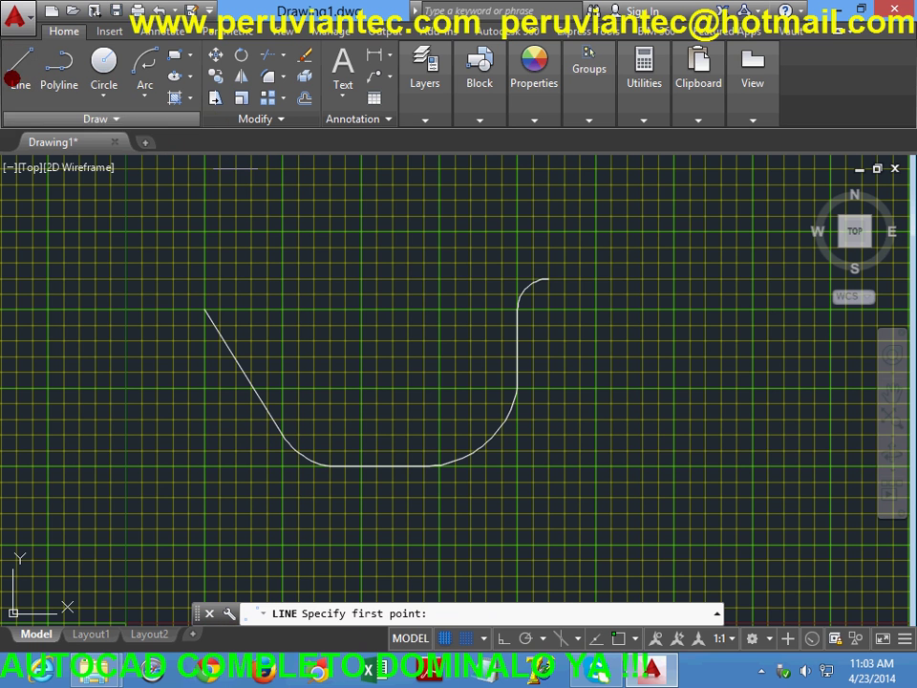
{"action": "left_click", "coordinate": [548, 279]}
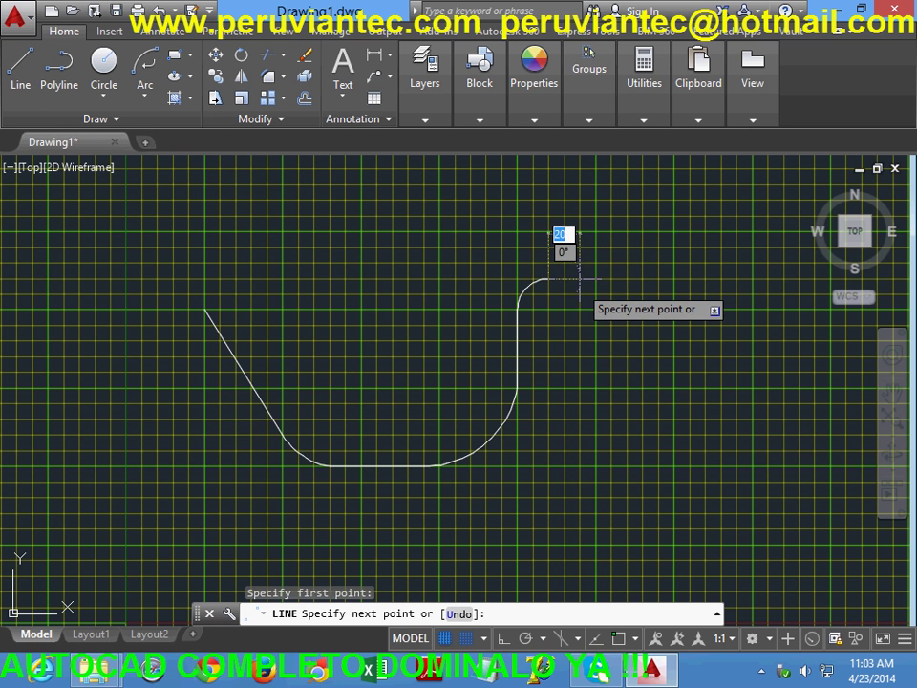
{"action": "type", "text": "5"}
{"action": "key", "text": "Return"}
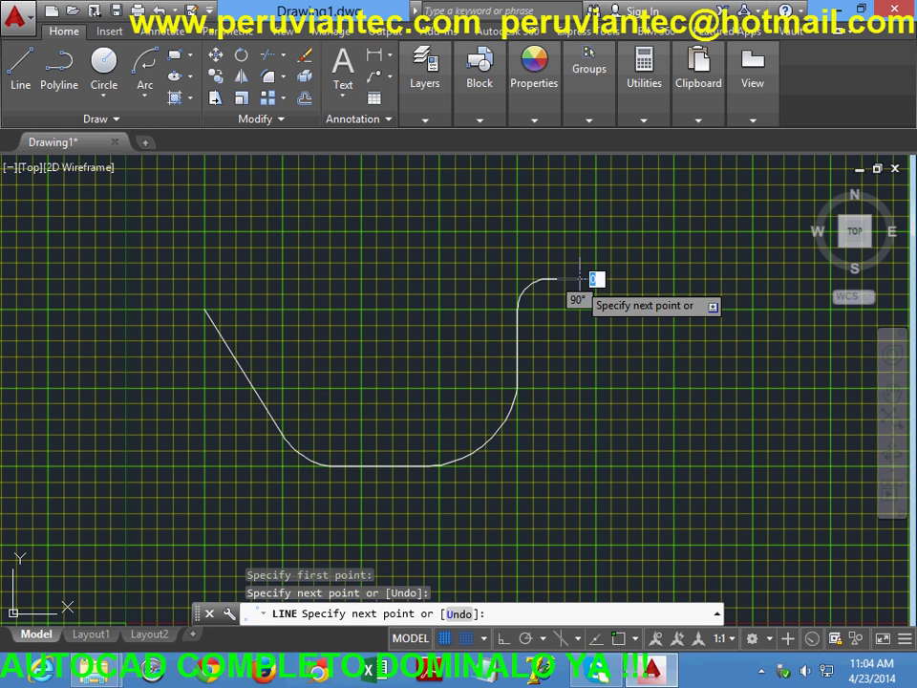
{"action": "left_click", "coordinate": [517, 249]}
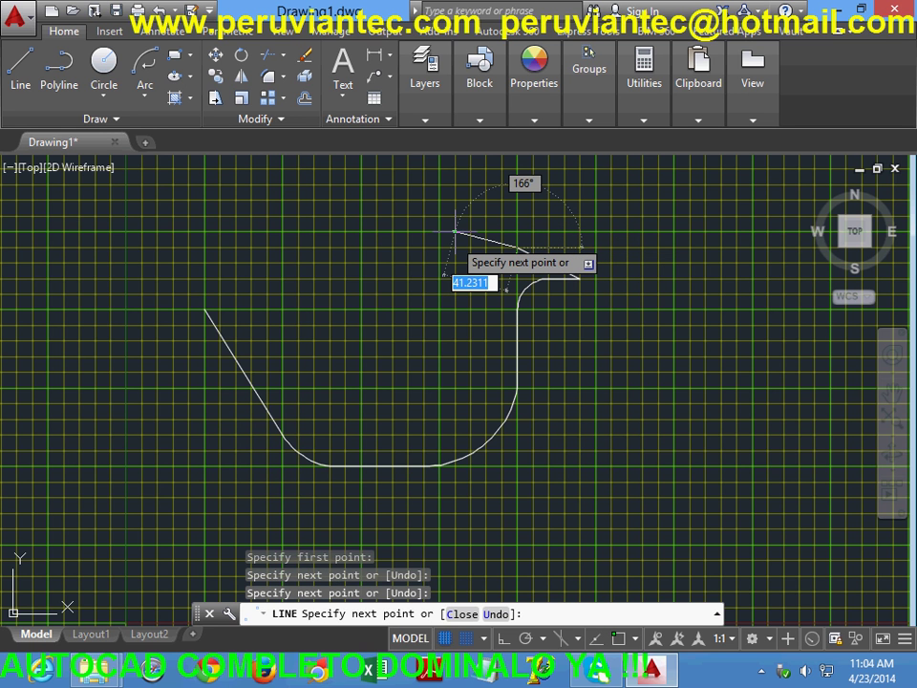
{"action": "key", "text": "Return"}
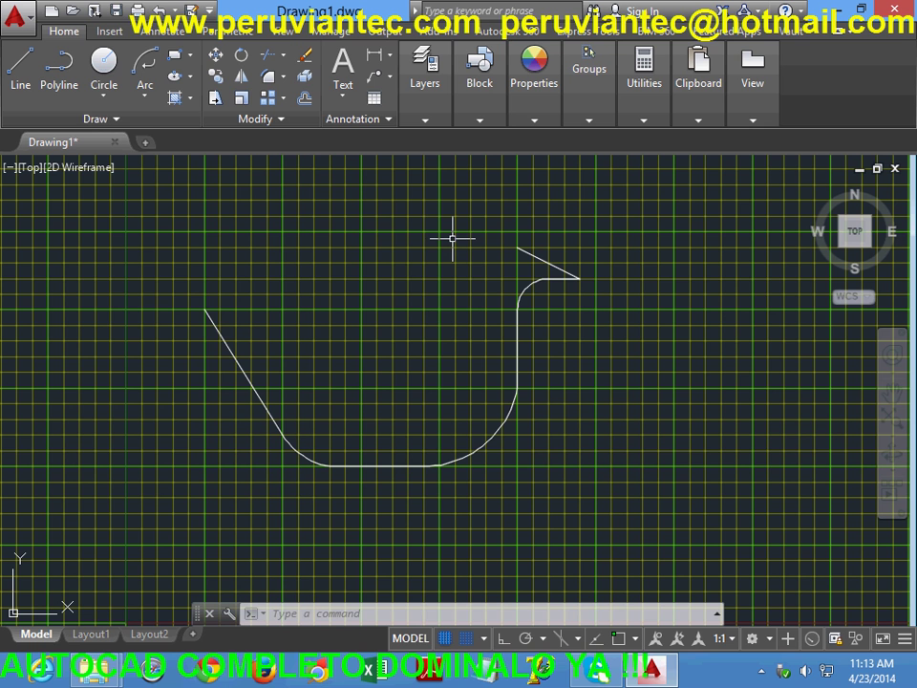
- Save Drawing1 under the file name '02 Patito Inicial' in Ejercicios13
{"action": "left_click", "coordinate": [117, 11]}
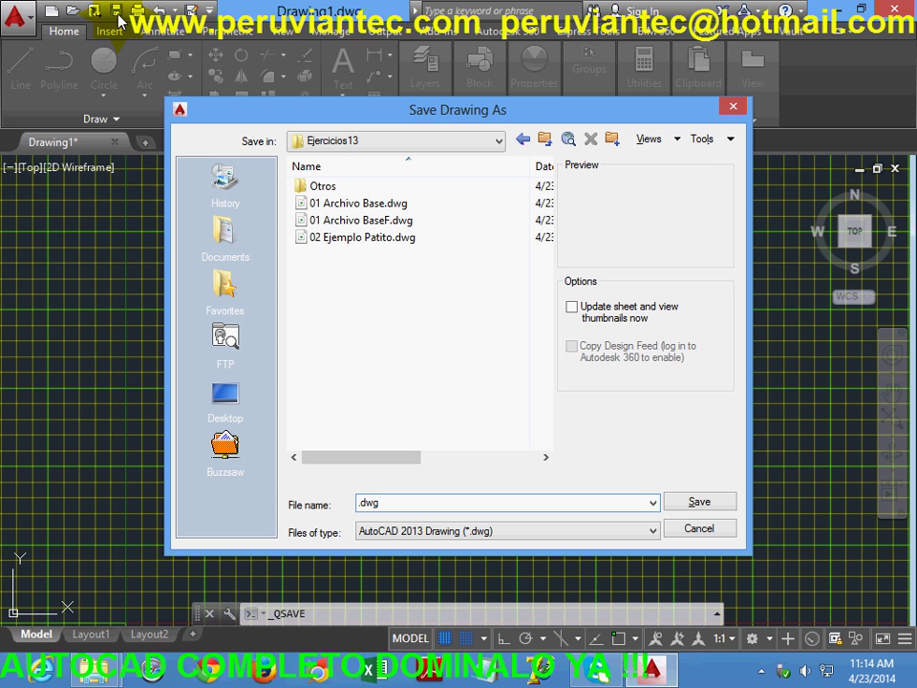
{"action": "type", "text": "02 "}
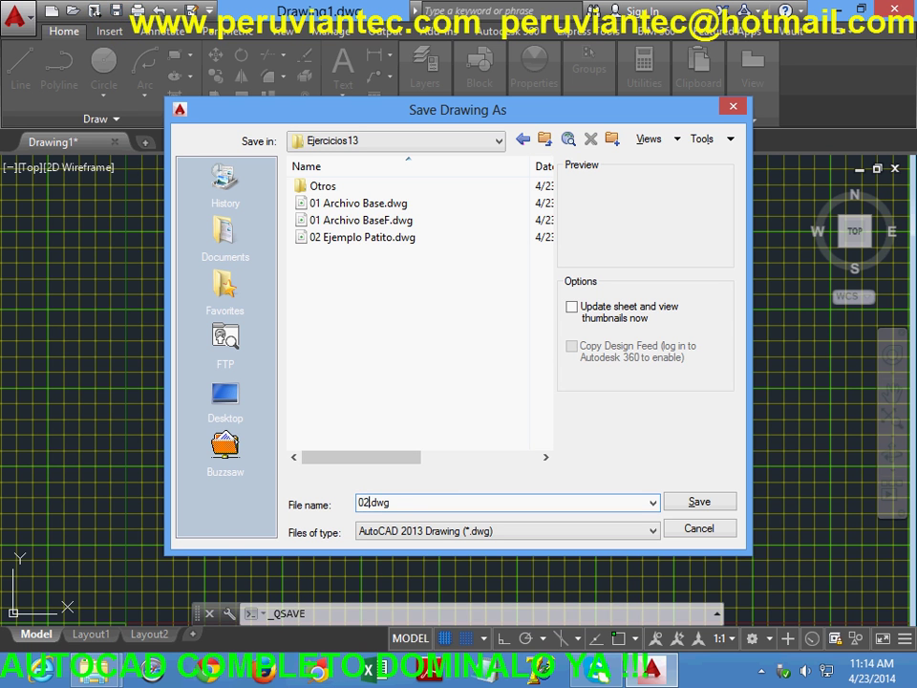
{"action": "type", "text": "Patito "}
{"action": "type", "text": "Inicial"}
{"action": "left_click", "coordinate": [700, 502]}
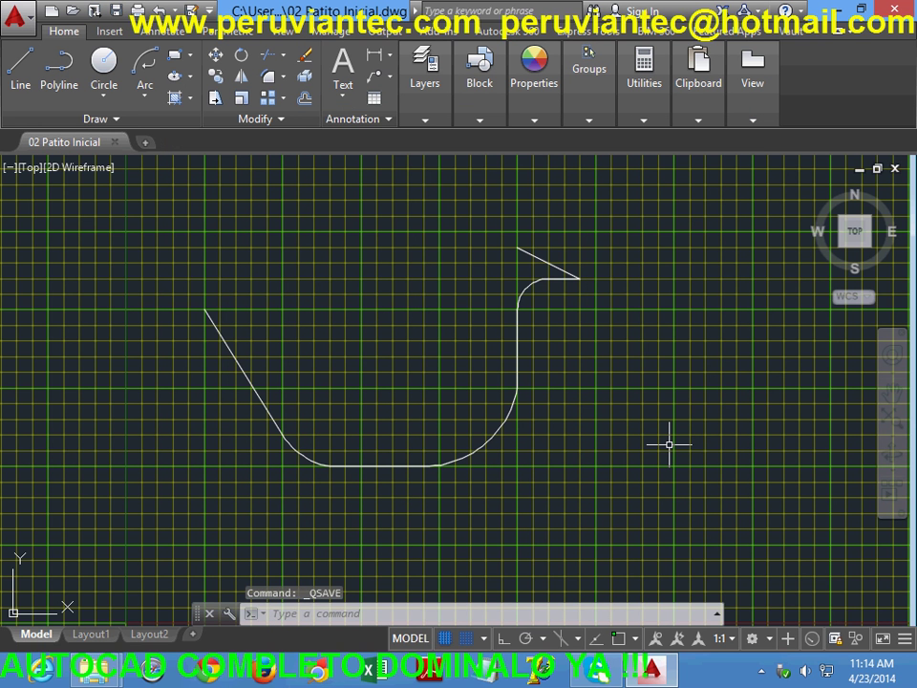